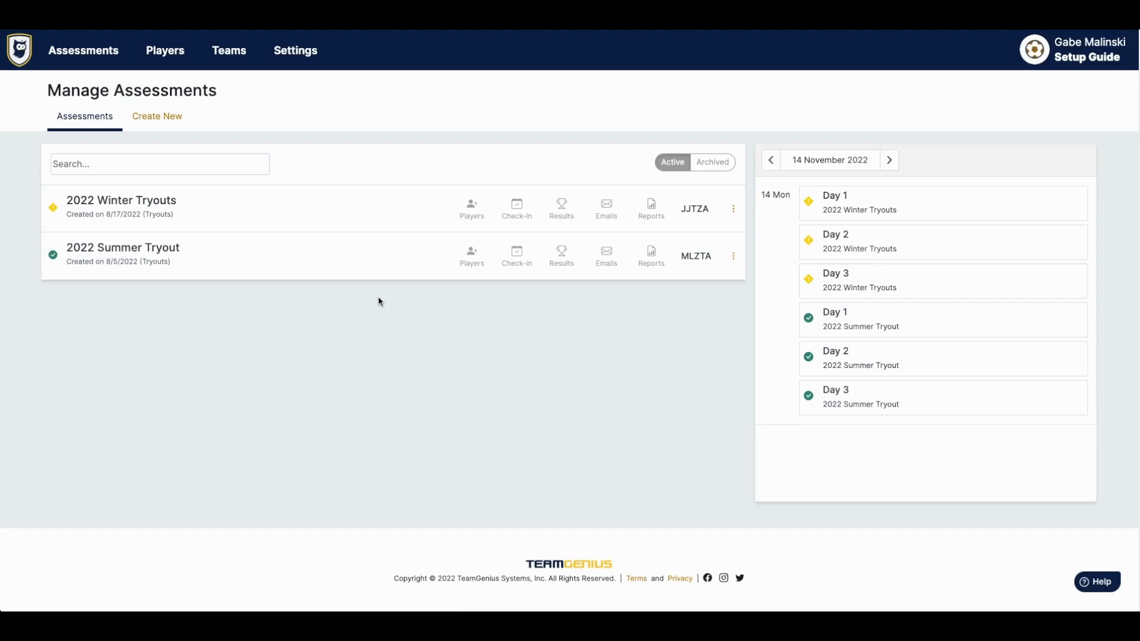
- Start a new assessment and filter the template search to Soccer (Sport) templates
left_click(159, 117)
left_click(509, 164)
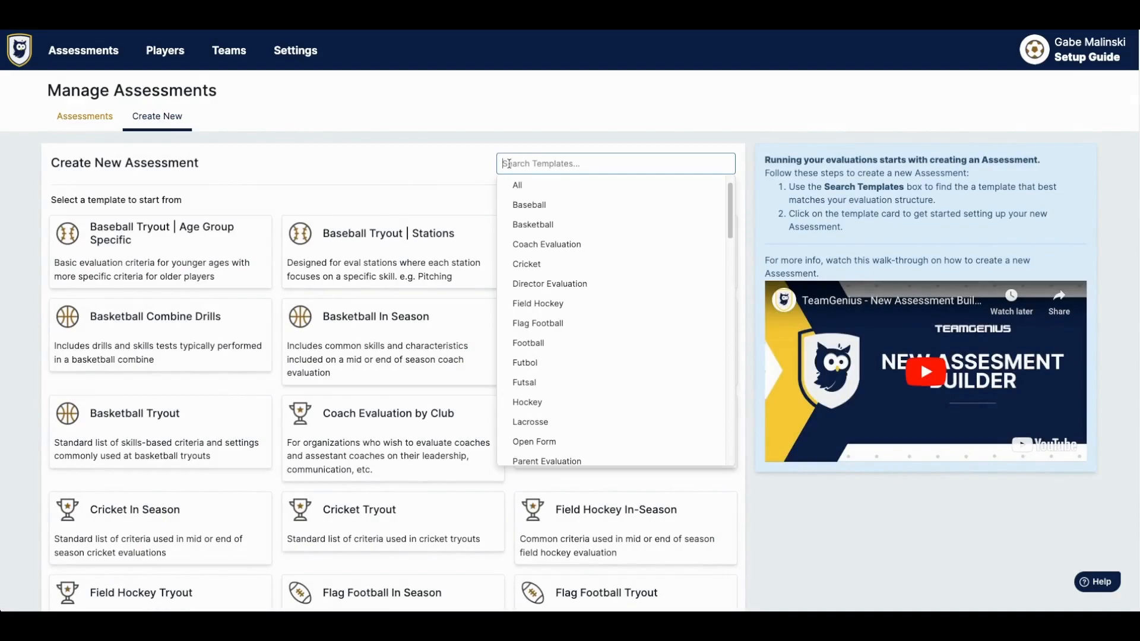
scroll(550, 377, "down", 2)
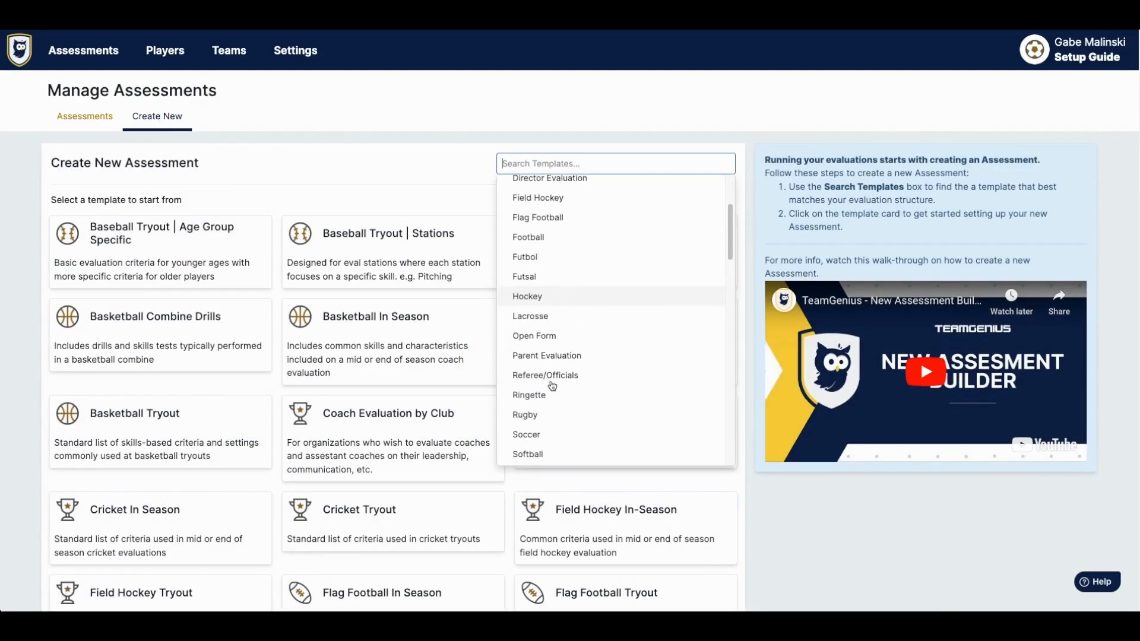
scroll(552, 386, "down", 1)
left_click(542, 418)
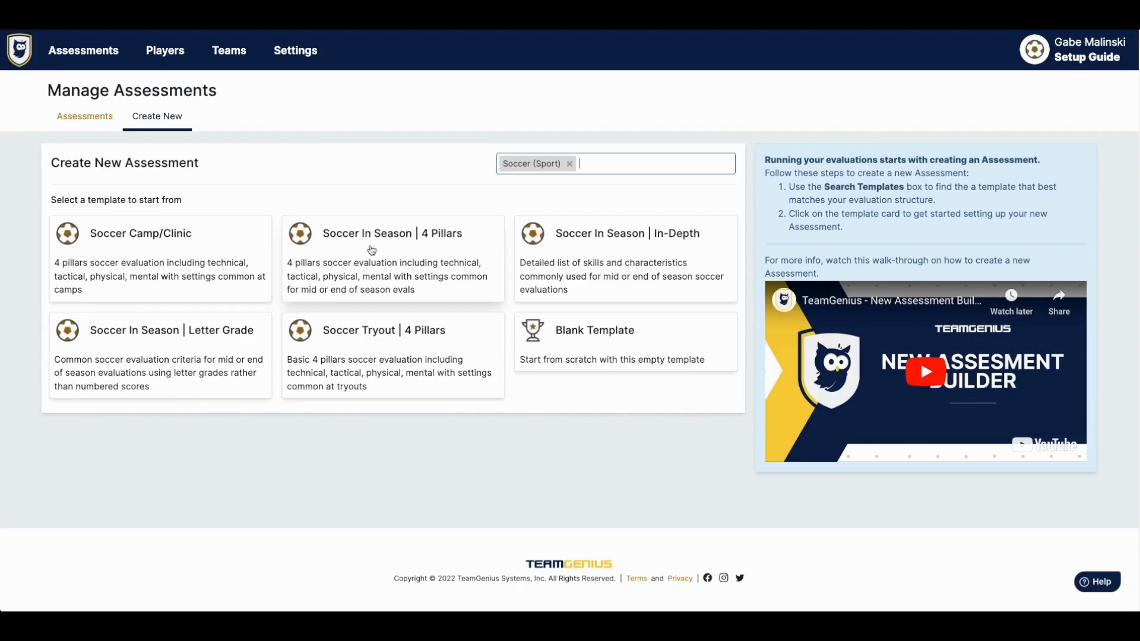
- Start from the Soccer In Season | 4 Pillars template and name it '2022 Winter In-season Evaluation'
left_click(371, 250)
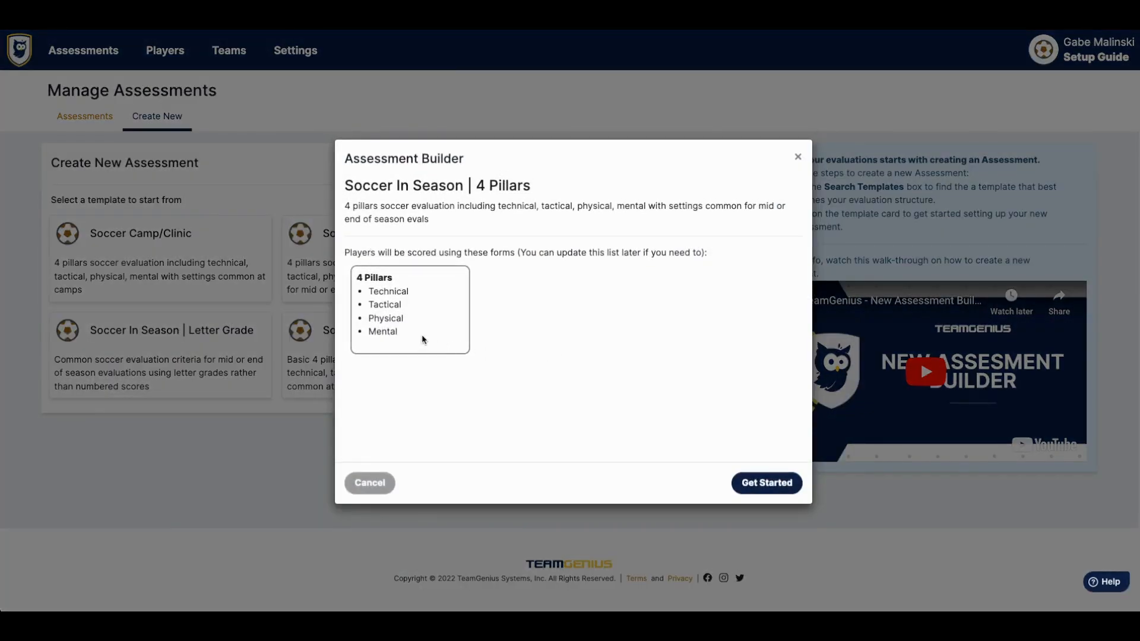
left_click_drag(409, 334, 366, 291)
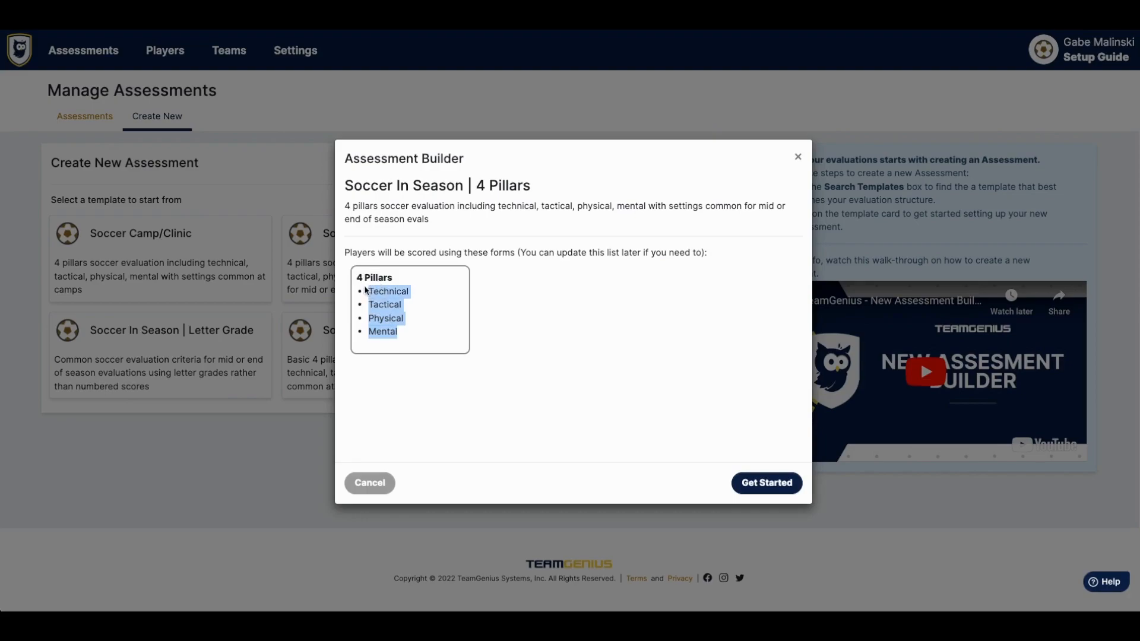
left_click(478, 279)
left_click(762, 483)
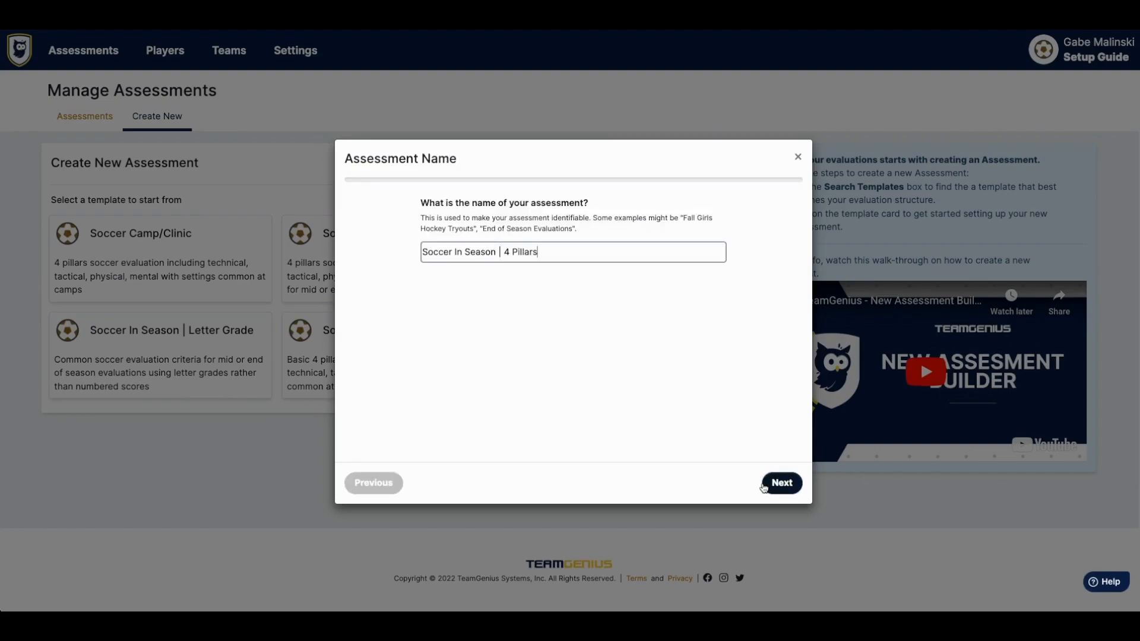
triple_click(543, 250)
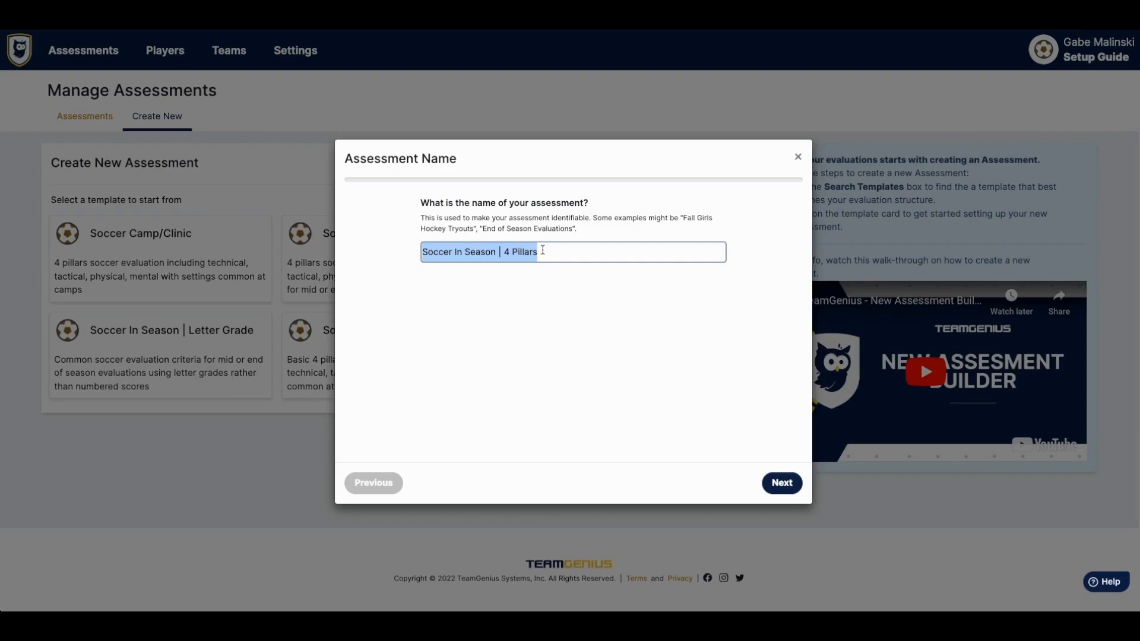
type("2022")
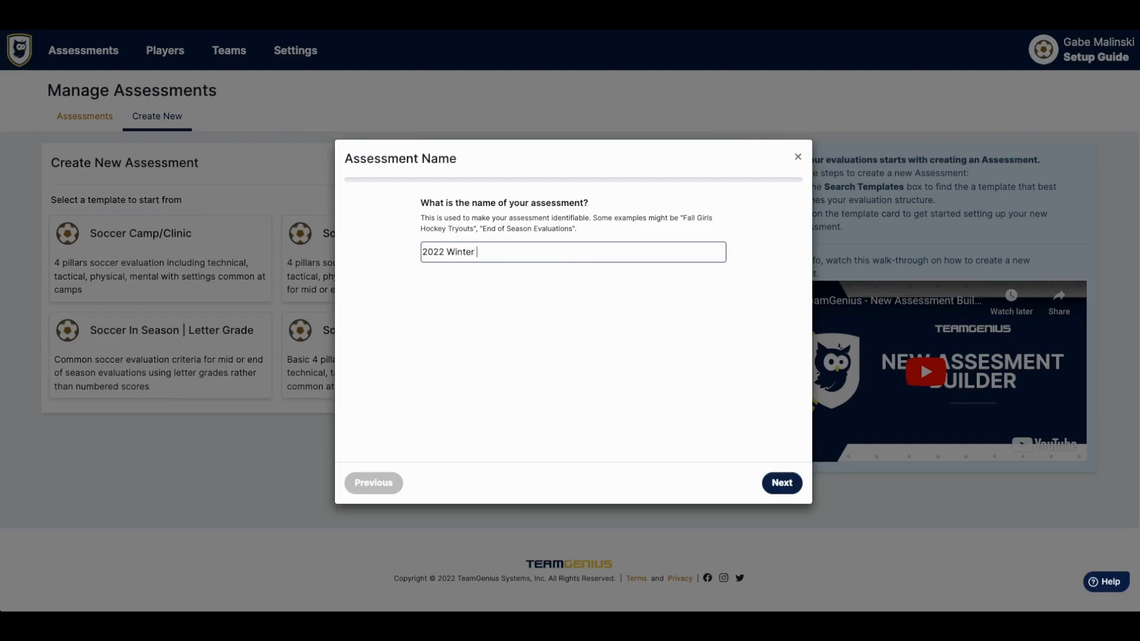
type(" Winter In-season Evaluation")
- Make it a 3-day multi-day event with admin-portal check-in, keep profile images, and finish
left_click(775, 484)
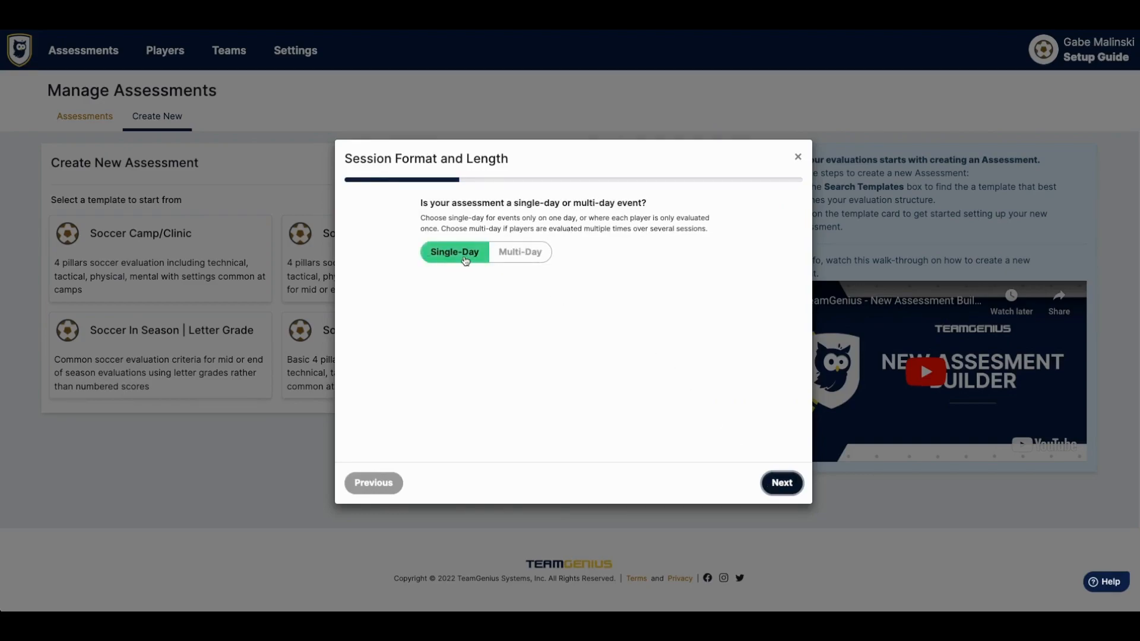
left_click(523, 254)
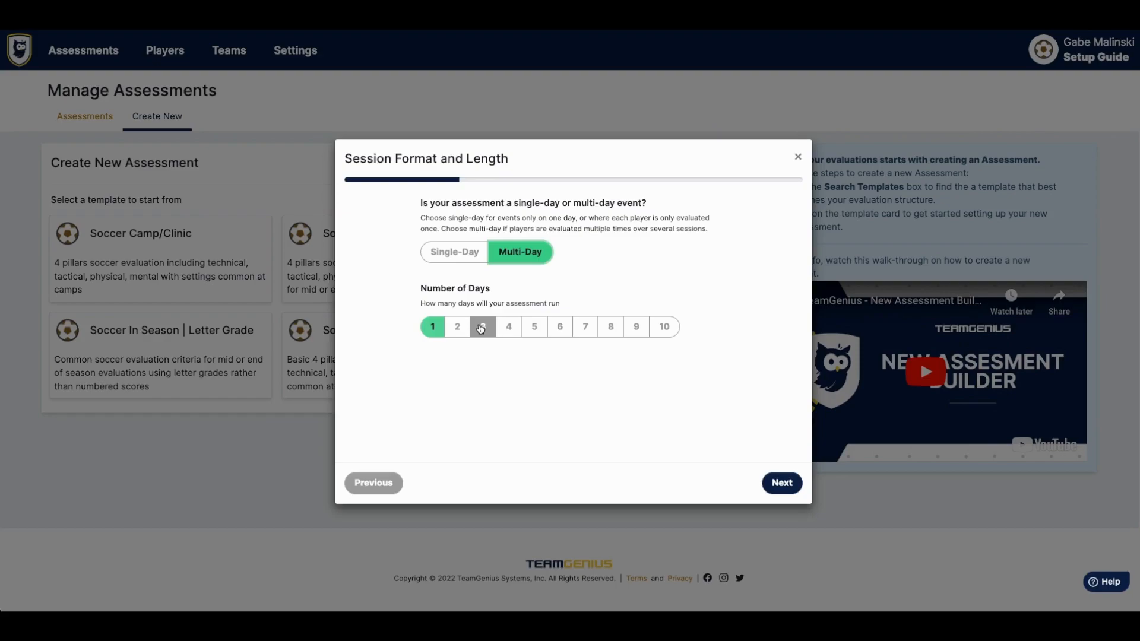
left_click(481, 329)
left_click(773, 482)
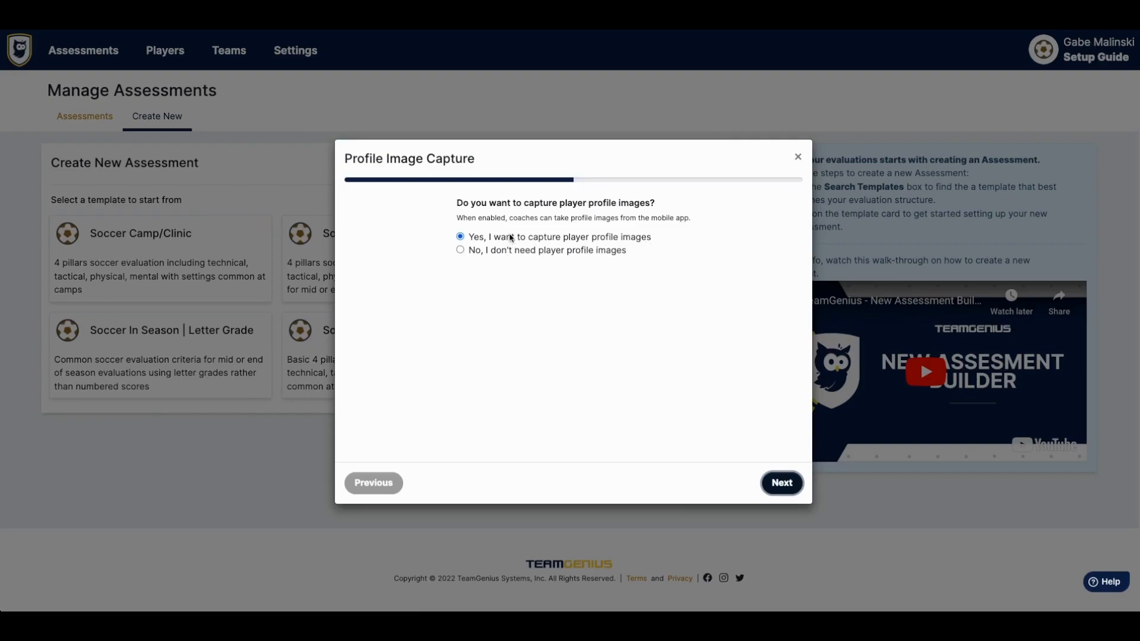
left_click(781, 483)
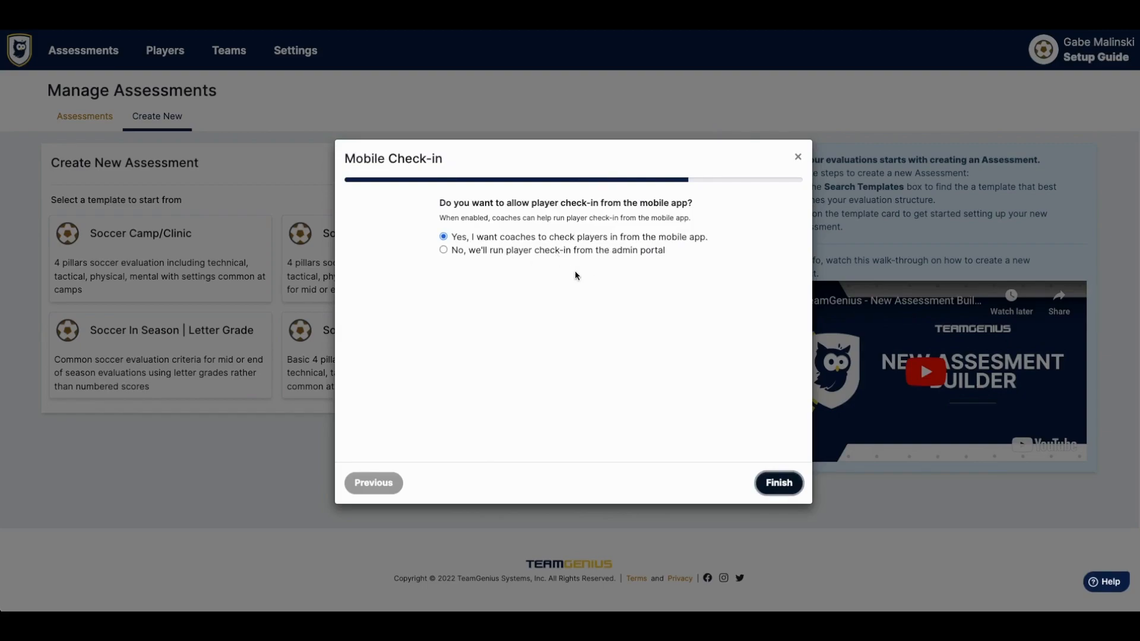
left_click(658, 253)
left_click(781, 484)
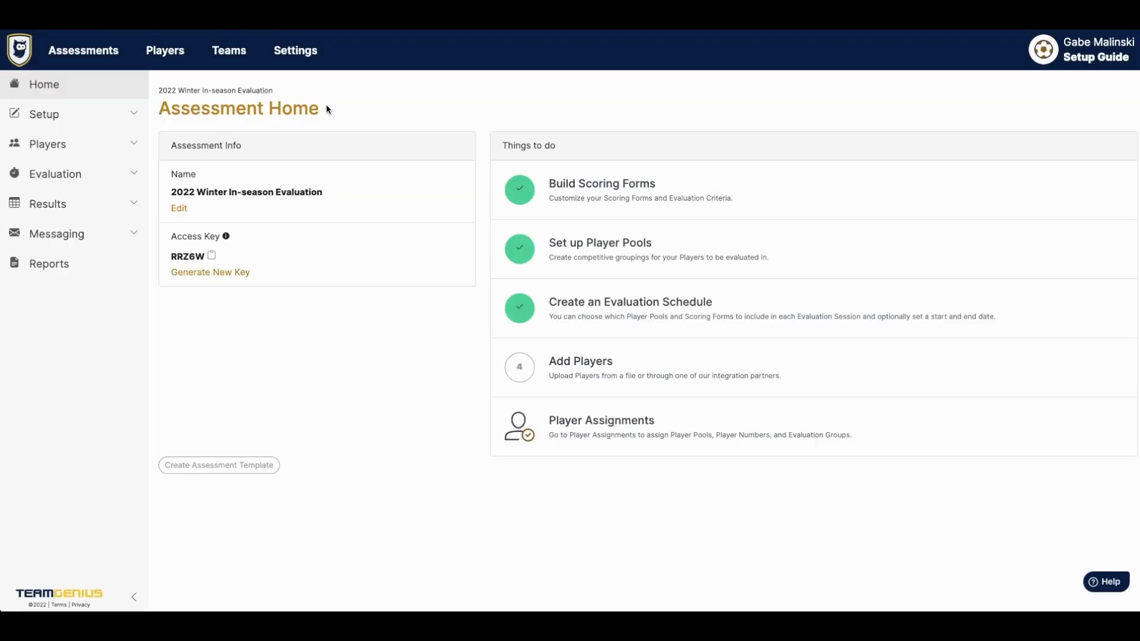
- Open Setup > Scoring Forms and inspect the Technical criterion without changing it
left_click_drag(505, 145, 564, 152)
left_click(564, 149)
left_click(95, 117)
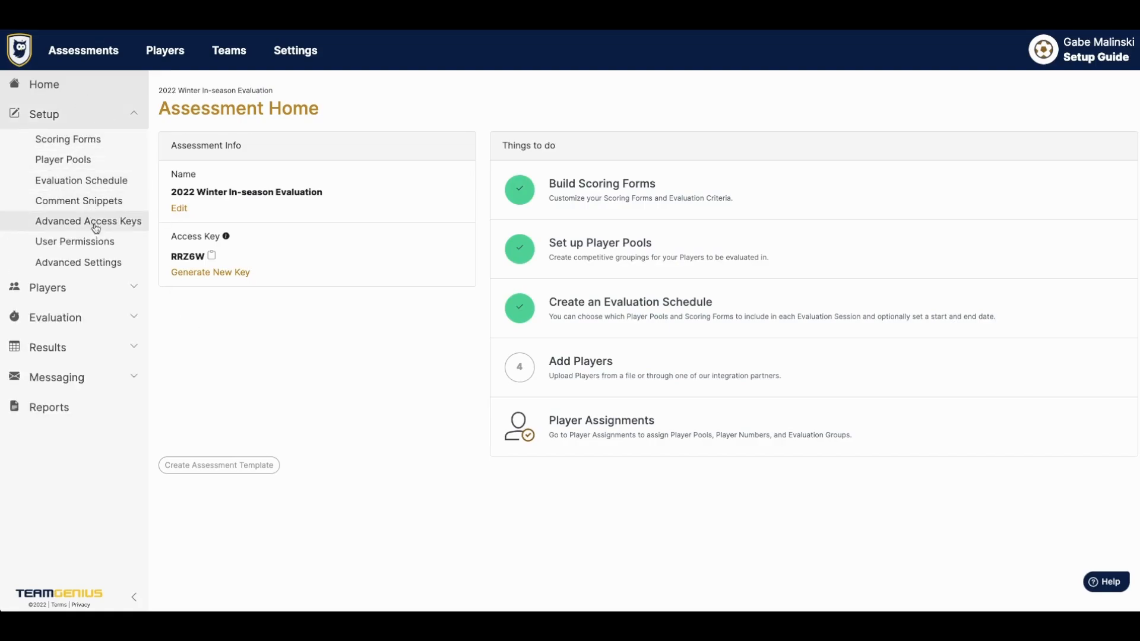
left_click(106, 140)
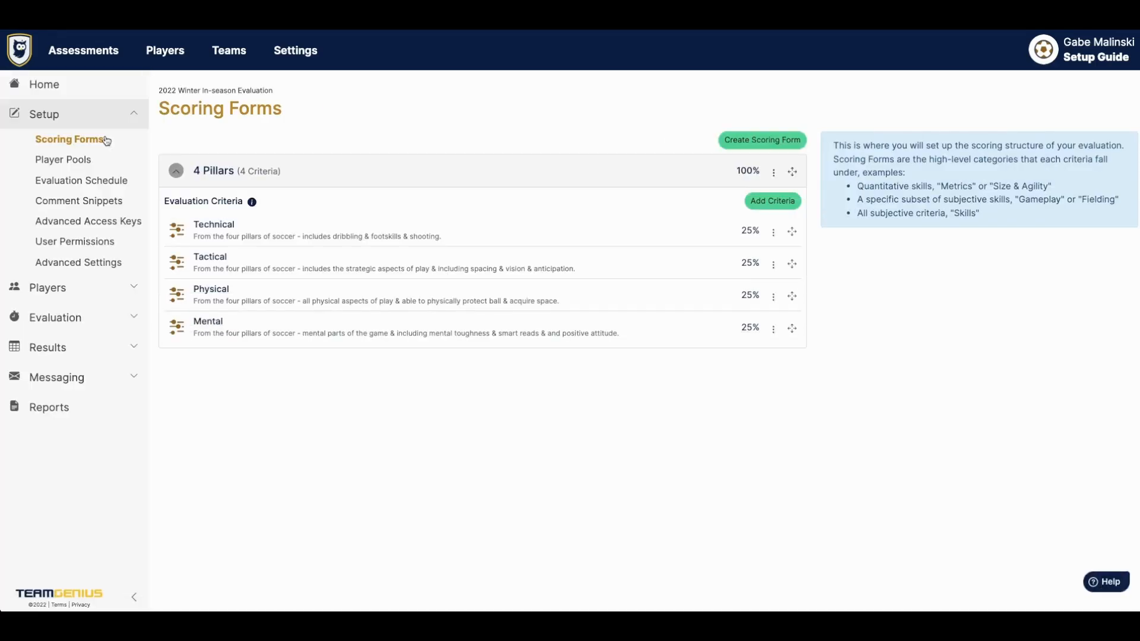
left_click(225, 231)
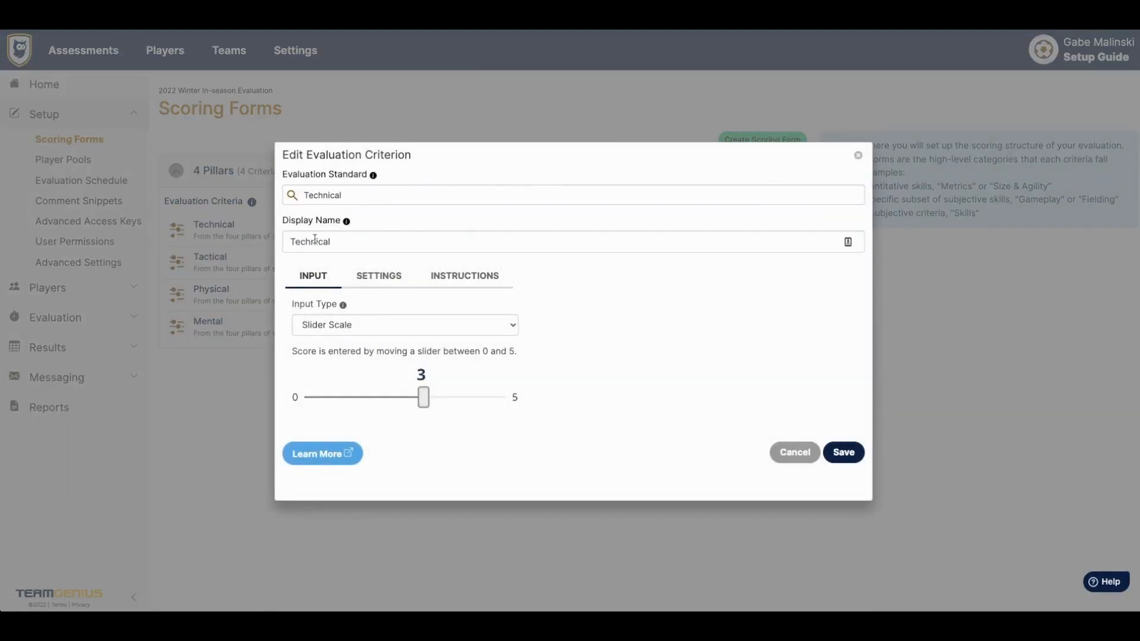
double_click(315, 241)
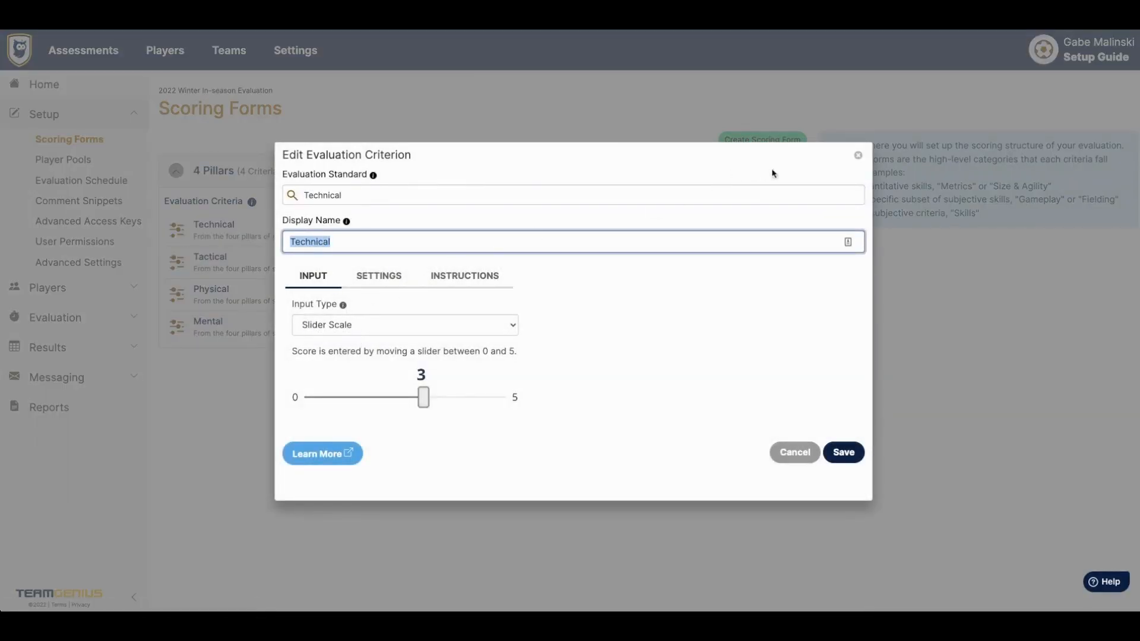
left_click(858, 155)
left_click(773, 232)
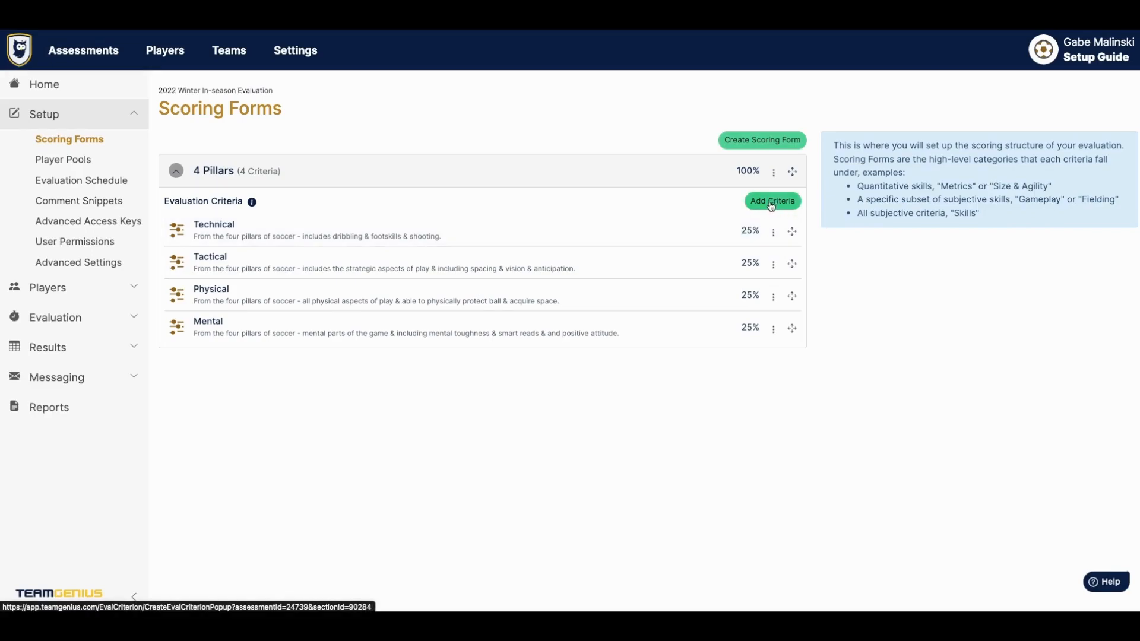
- Keep the 4 Pillars form Subjective with max score 10 and scoring increment 1, and save
left_click(225, 169)
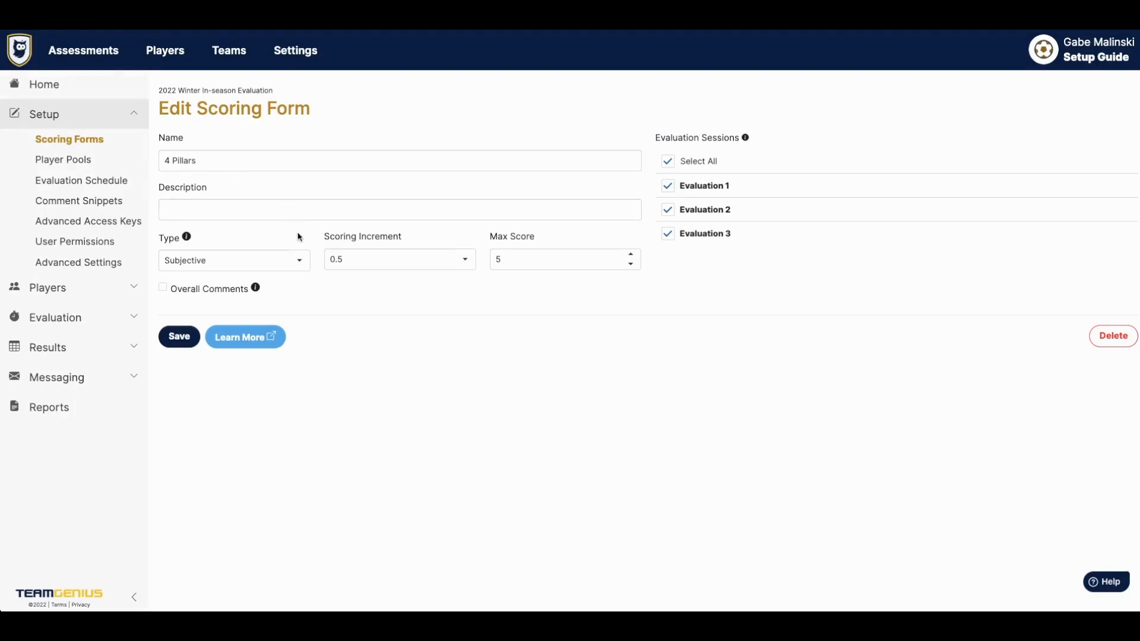
left_click(300, 259)
left_click(275, 280)
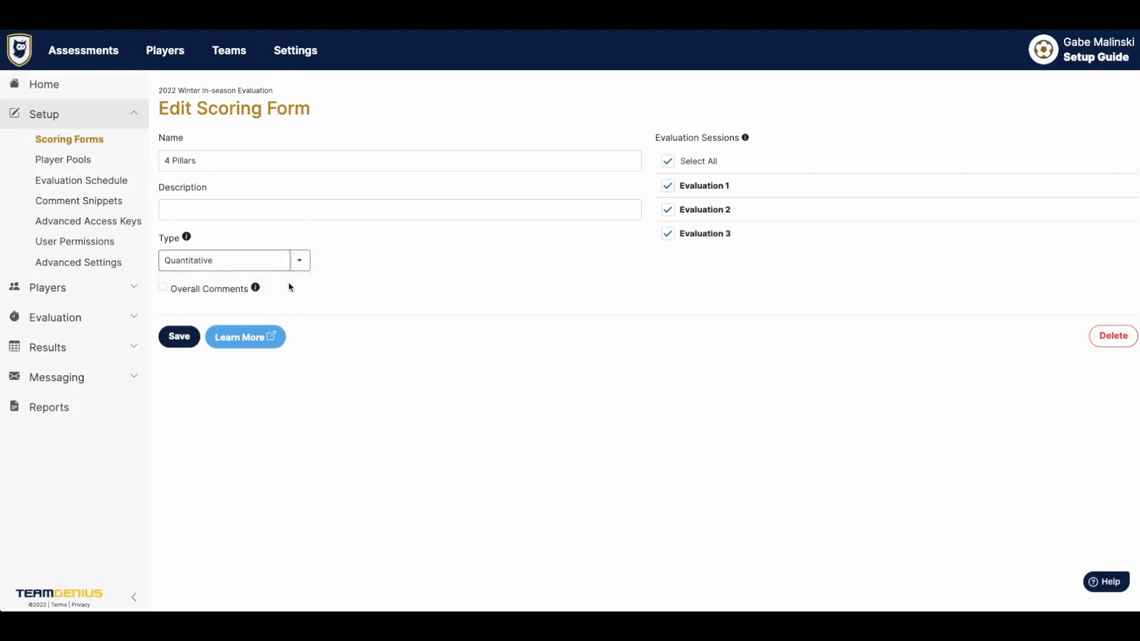
left_click(302, 266)
left_click(293, 300)
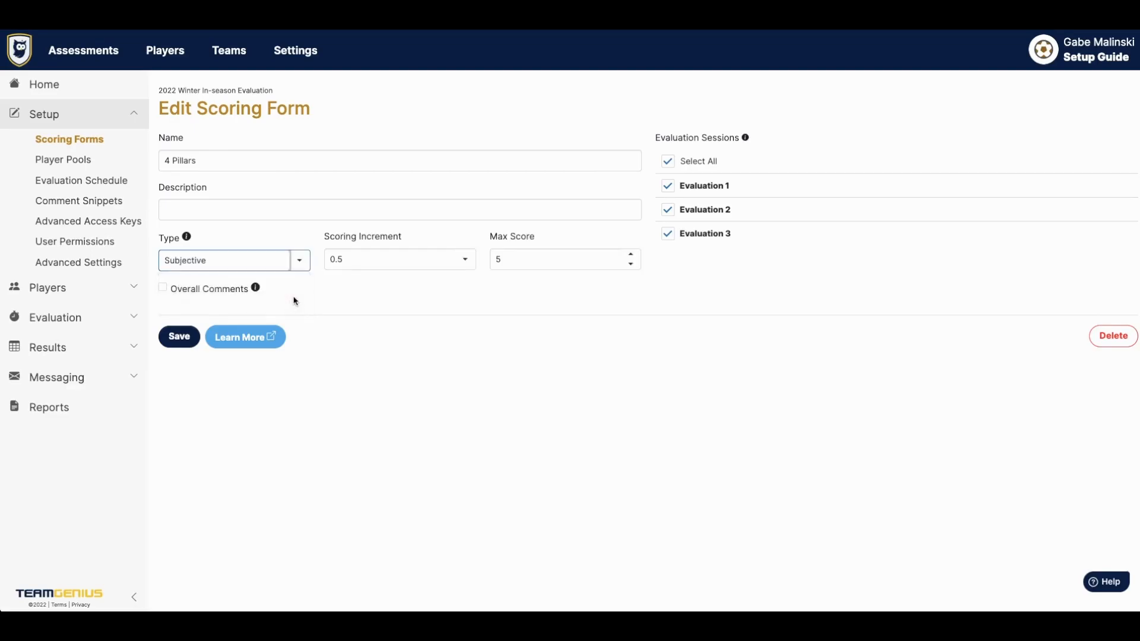
left_click(499, 260)
type("10")
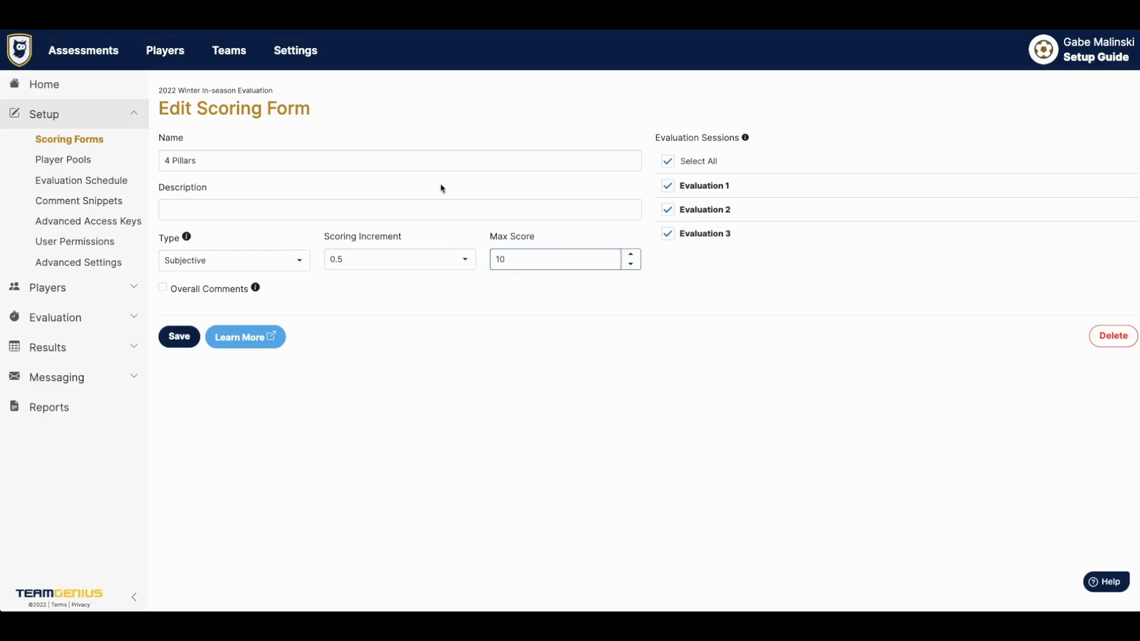
left_click(465, 259)
left_click(423, 339)
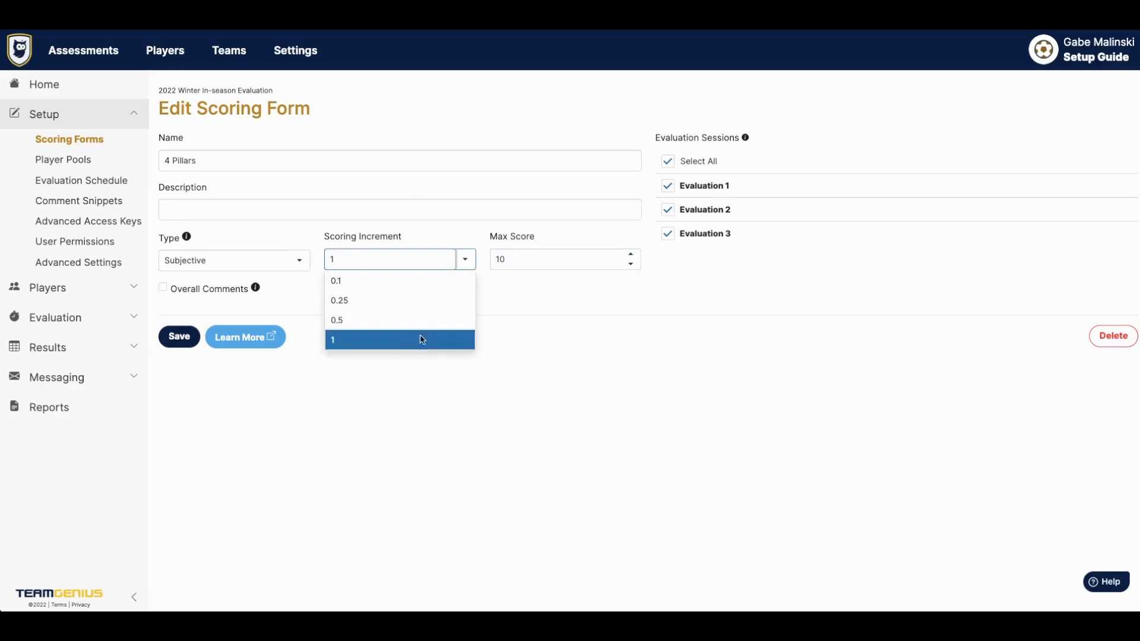
left_click(179, 336)
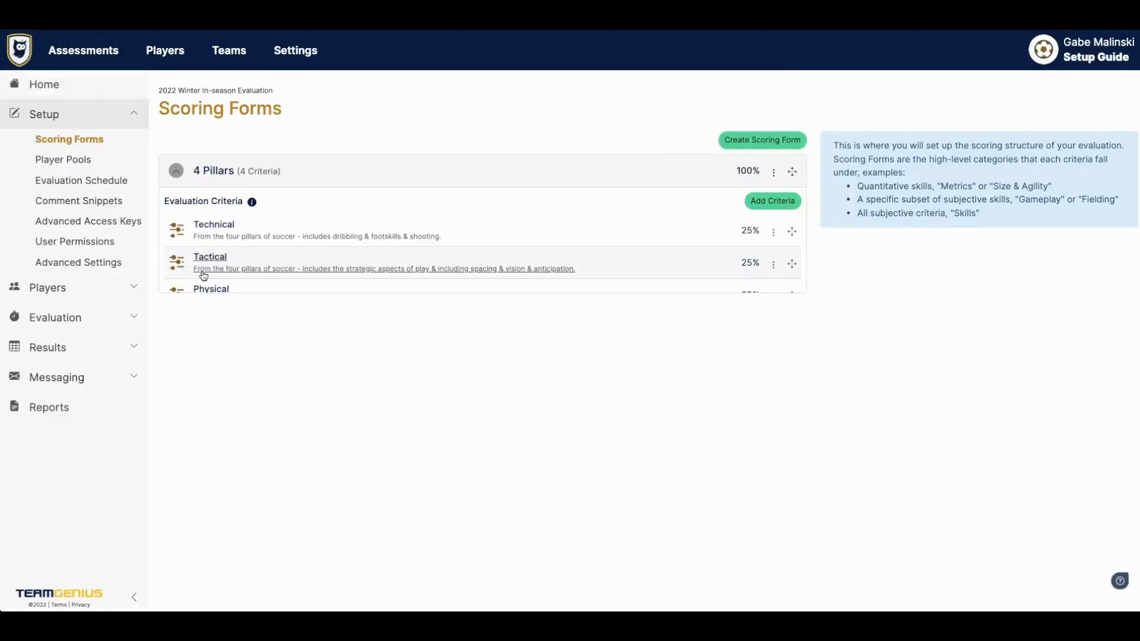
- Change the Technical criterion's input type to Drop Down List
left_click(217, 233)
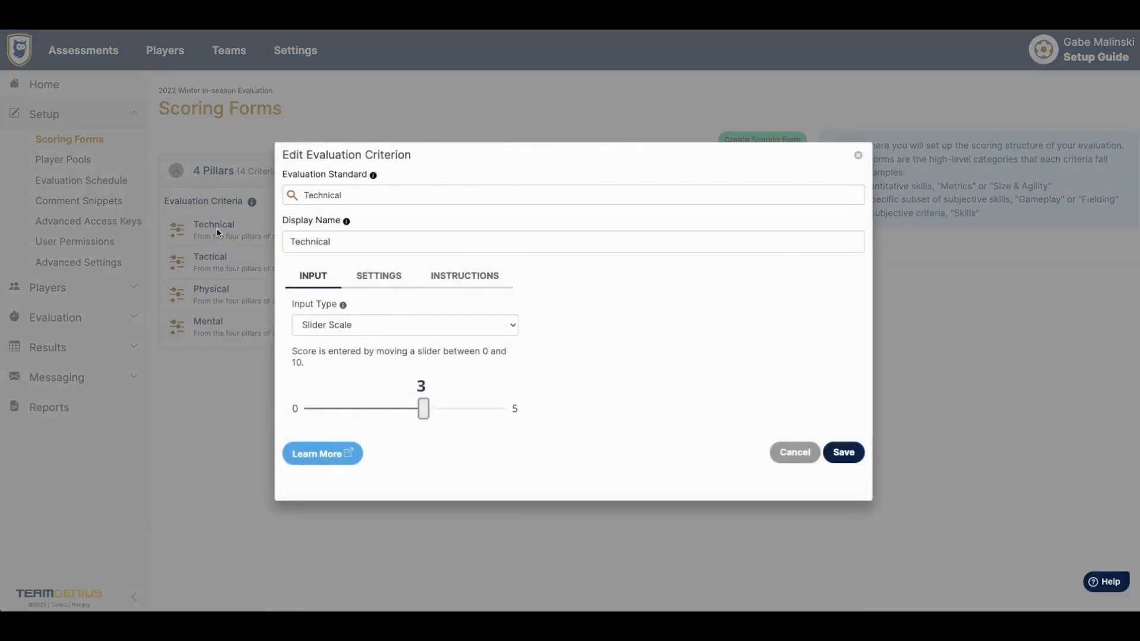
left_click(394, 326)
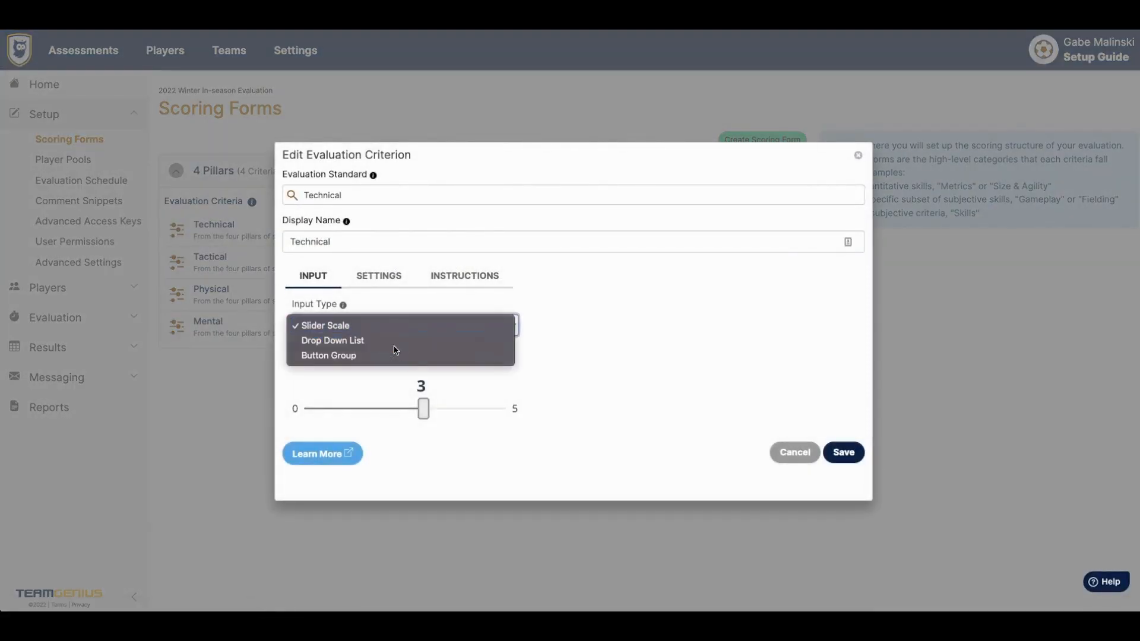
left_click(394, 341)
left_click(395, 330)
left_click(395, 343)
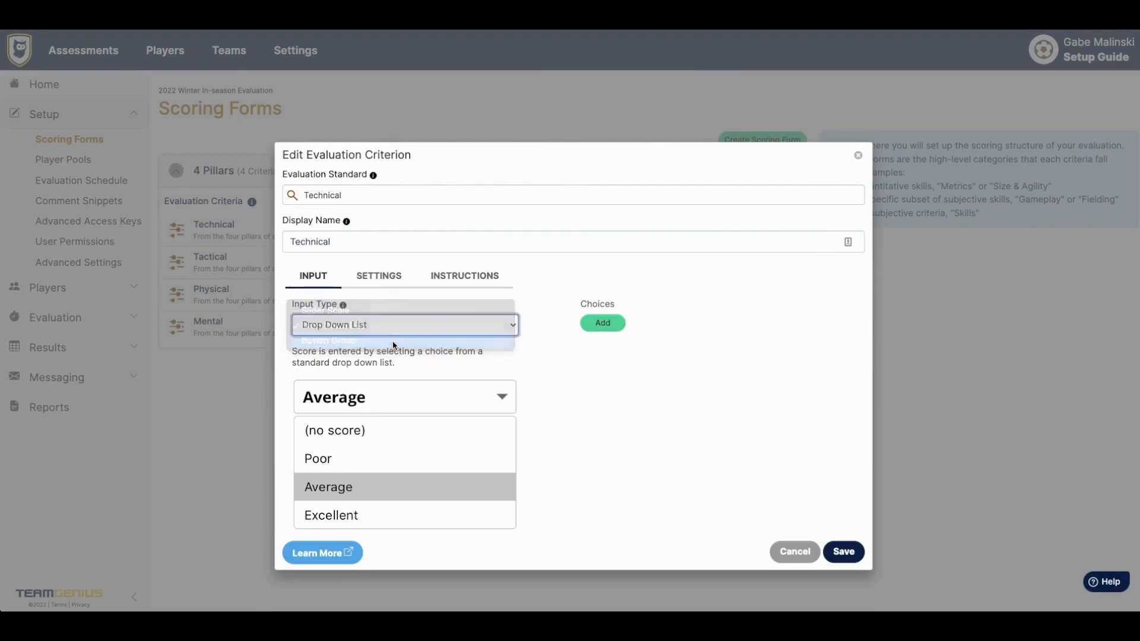
left_click(395, 324)
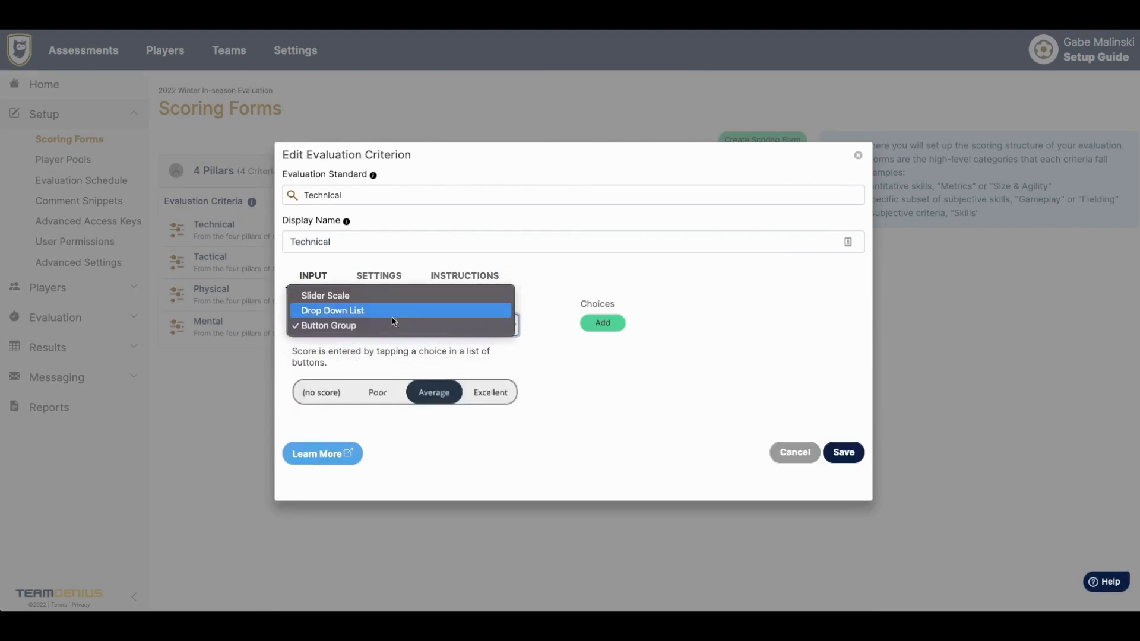
left_click(395, 326)
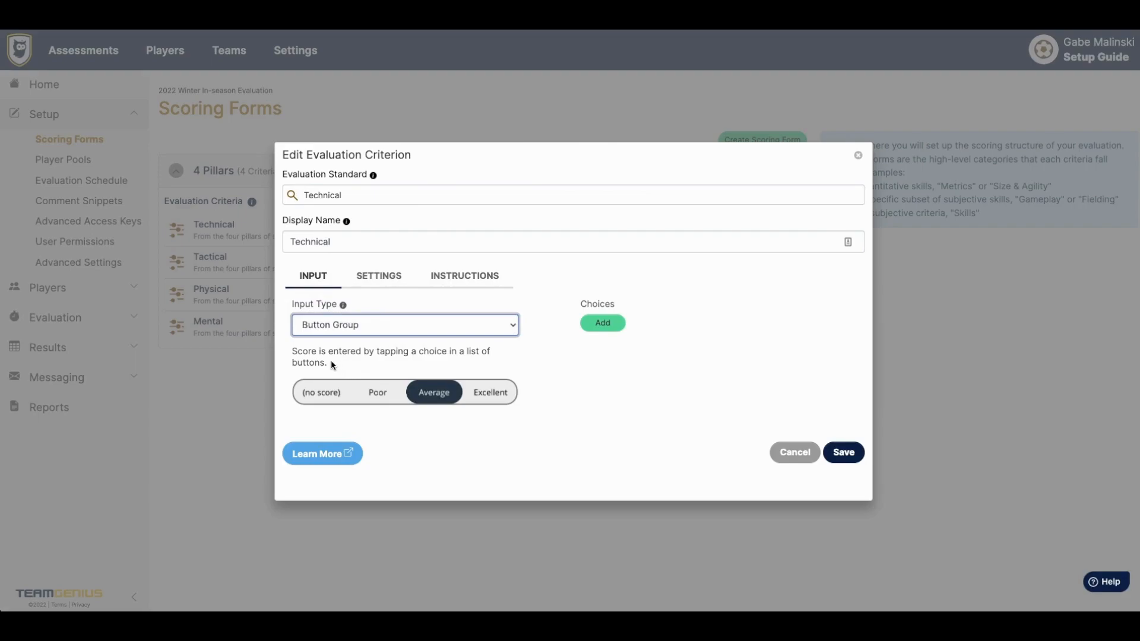
left_click(333, 326)
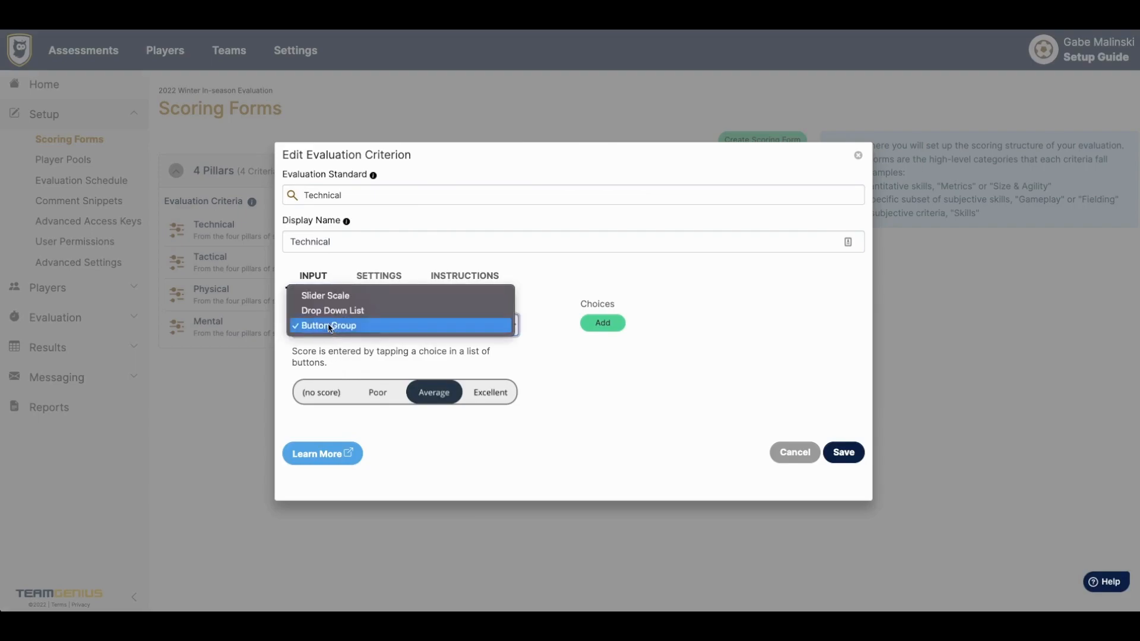
left_click(333, 309)
- Add five scoring choices to the Technical drop-down
left_click(599, 325)
left_click(604, 349)
left_click(611, 379)
left_click(606, 400)
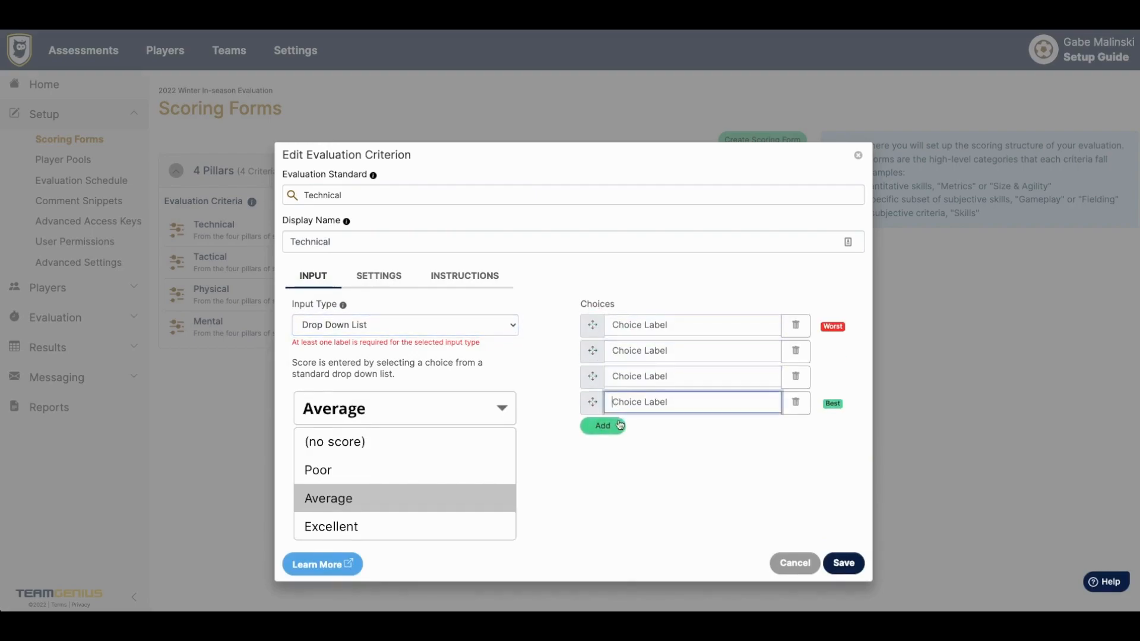
left_click(606, 426)
left_click(677, 324)
left_click(823, 327)
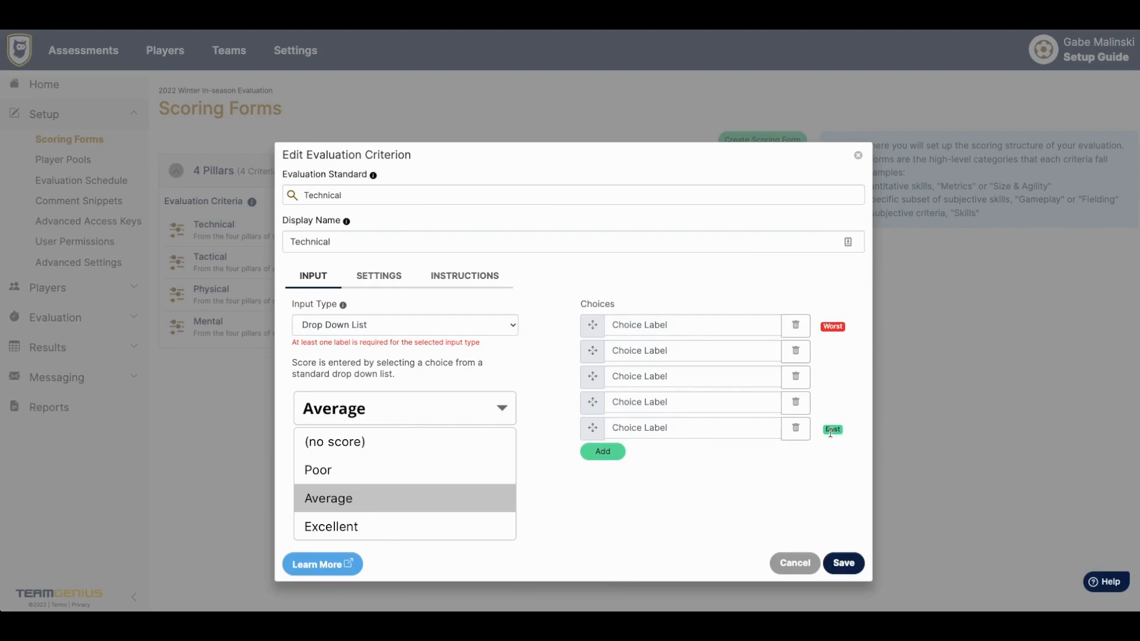
- Label the choices F, D, C, B, A from worst to best and save the criterion
left_click(722, 429)
type("A")
left_click(712, 404)
type("B")
left_click(689, 377)
type("C")
left_click(670, 350)
type("D")
left_click(660, 328)
type("F")
left_click(703, 545)
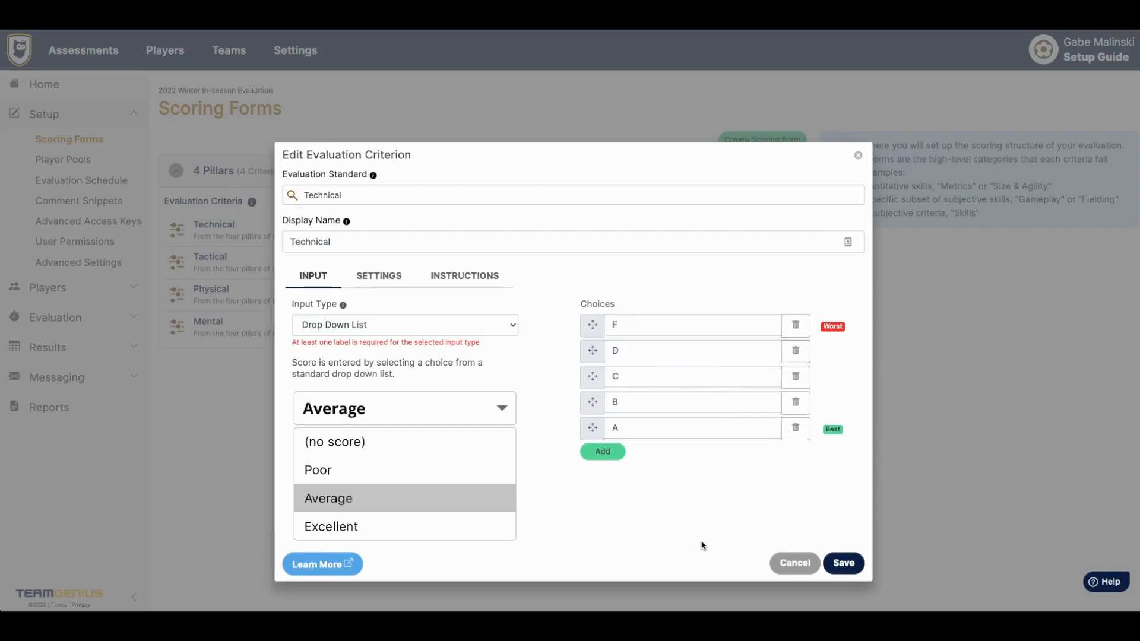
left_click(836, 564)
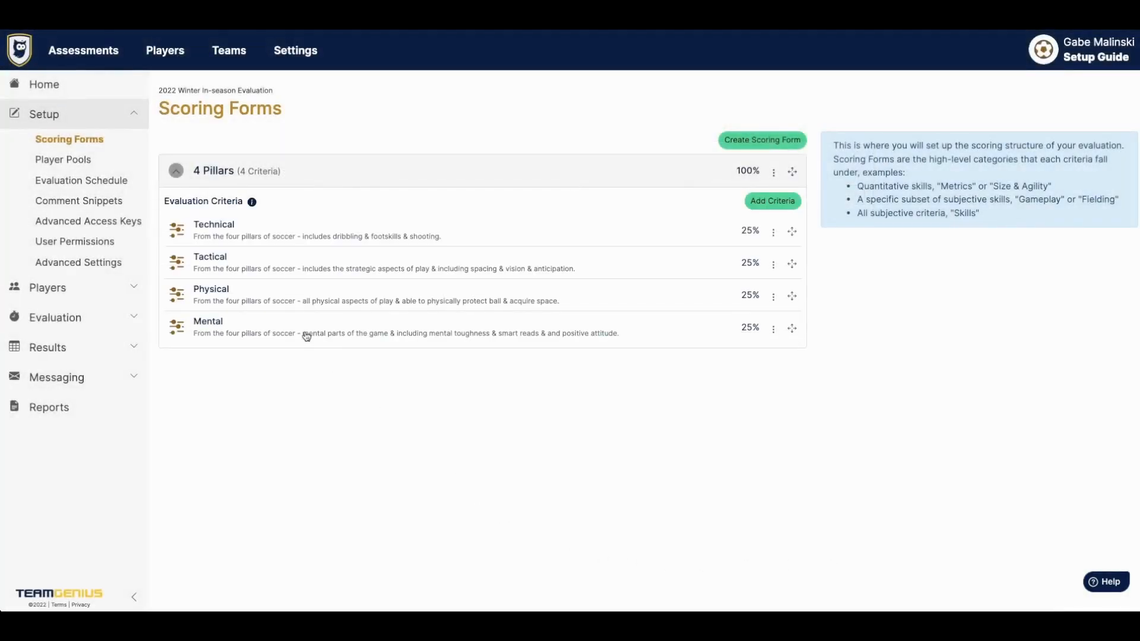
- On the Evaluation Schedule, rename Evaluation 1 to 'Beginning of Season' and save
left_click(90, 182)
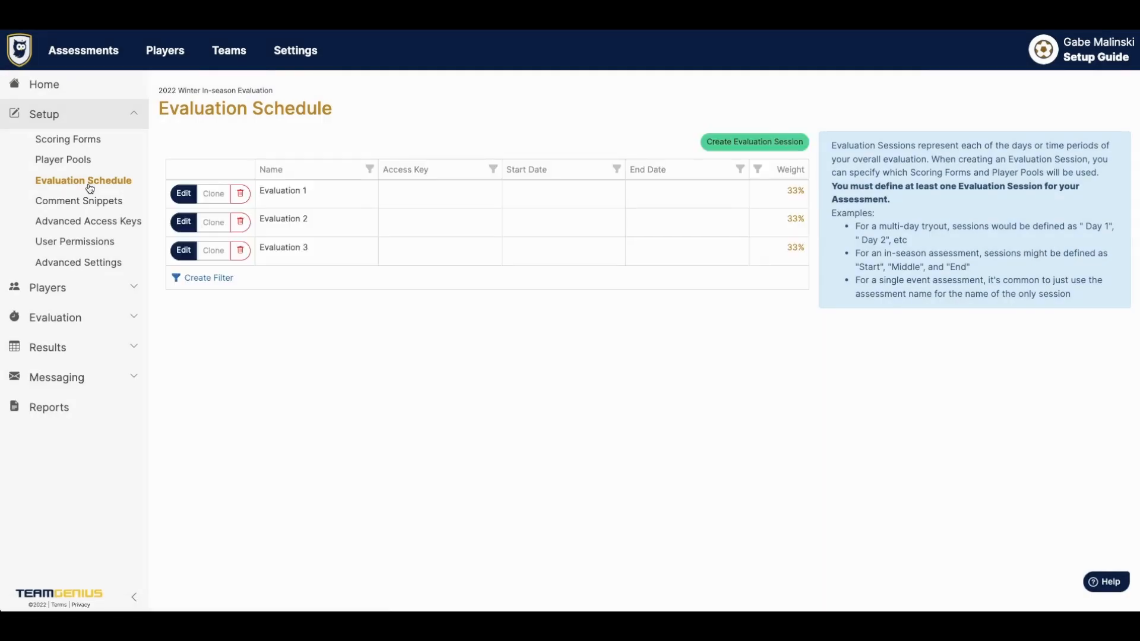
triple_click(283, 193)
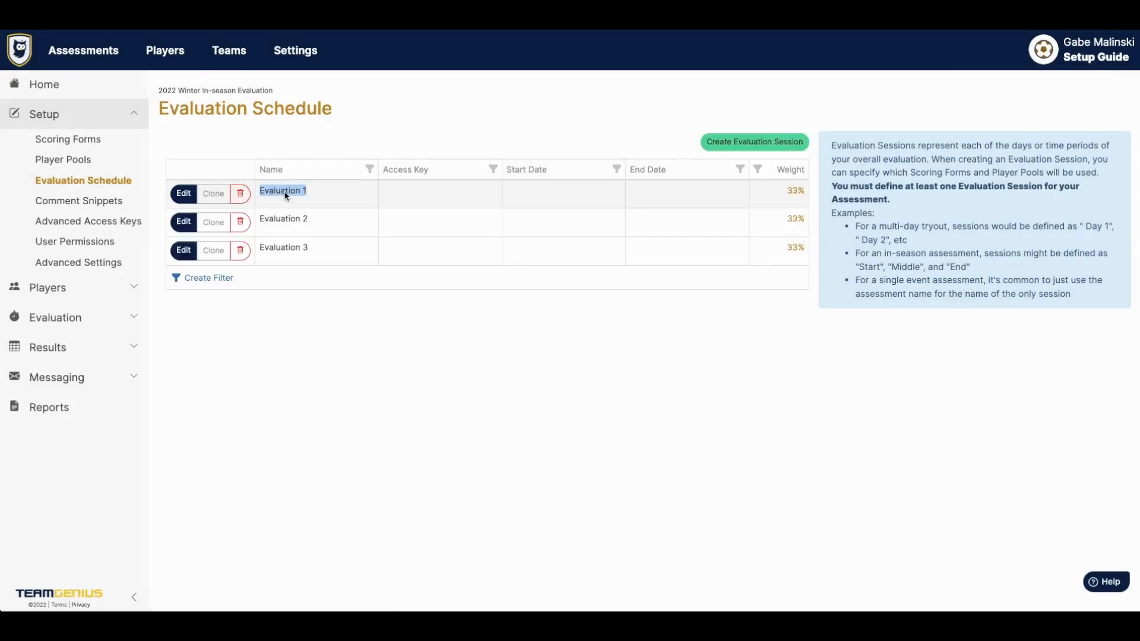
left_click(185, 194)
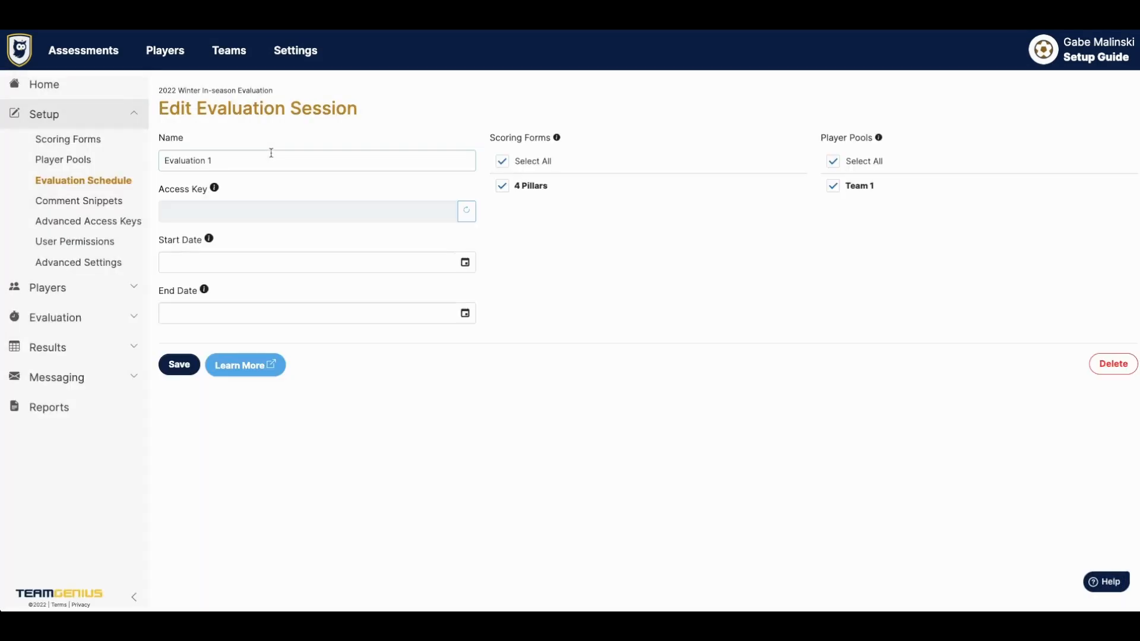
triple_click(272, 156)
type("Beginning of Season")
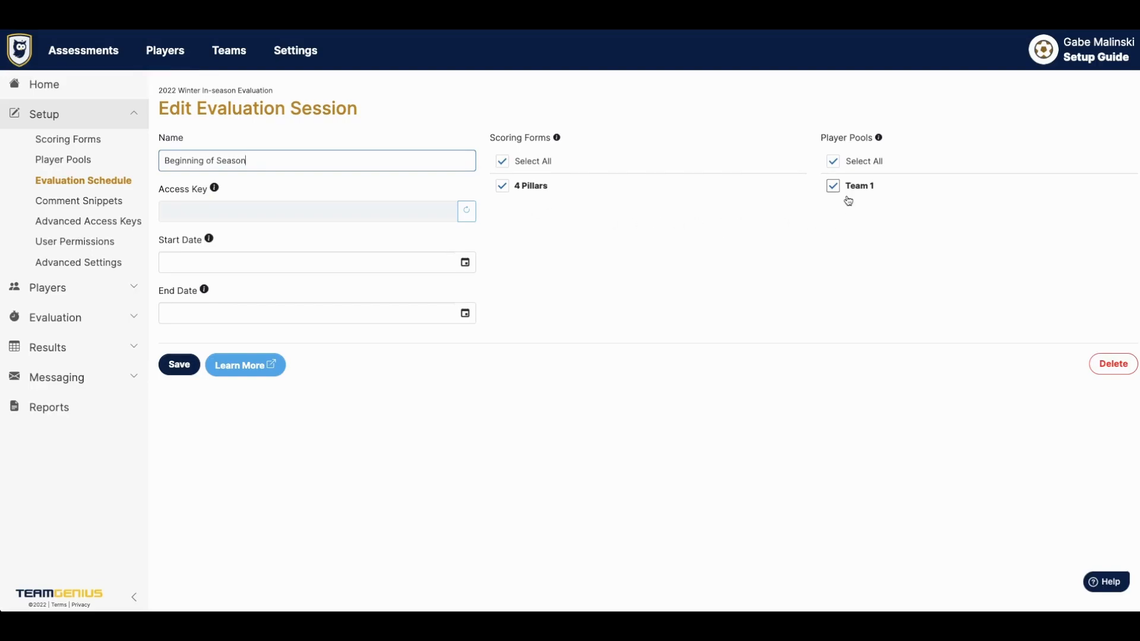
triple_click(248, 168)
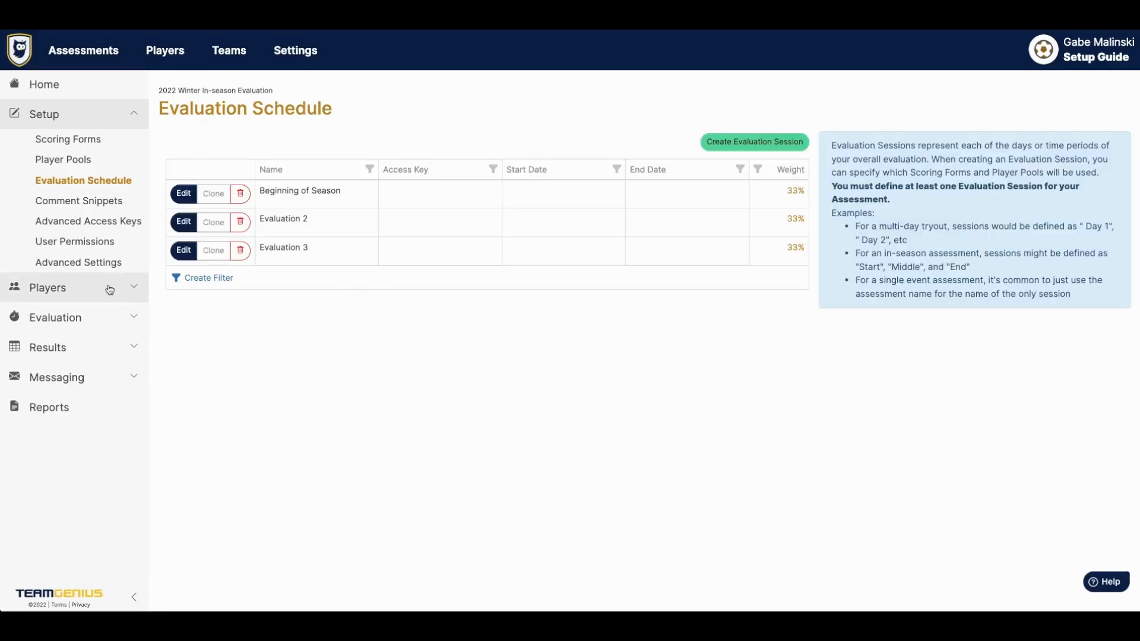
left_click(109, 288)
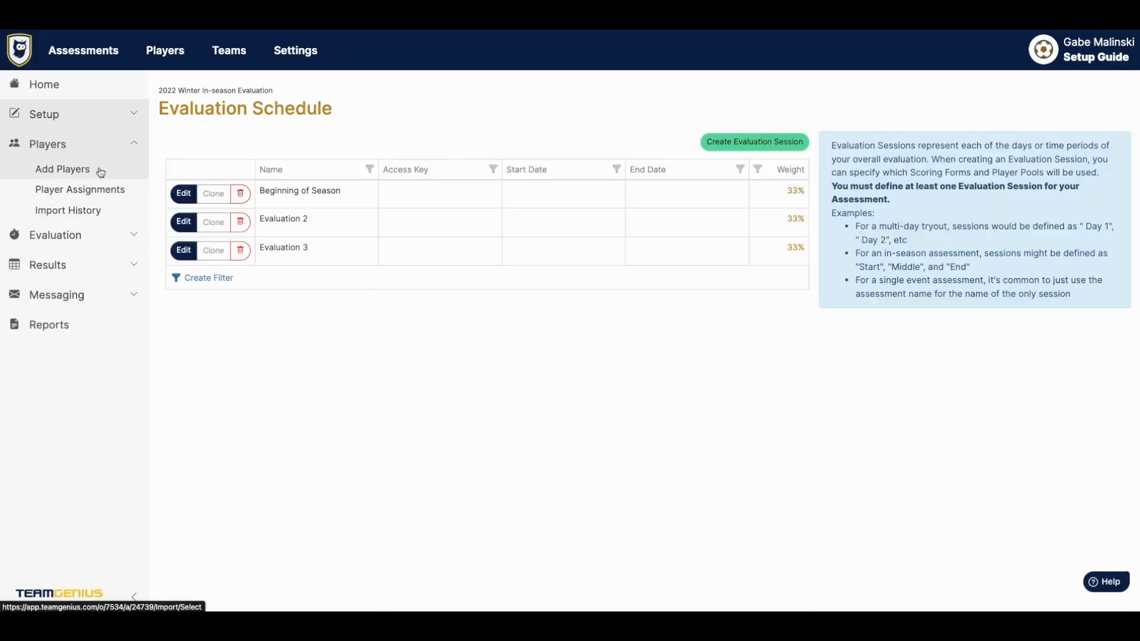
- Choose CSV import under Add Players and upload the 51-row sample players CSV
left_click(63, 169)
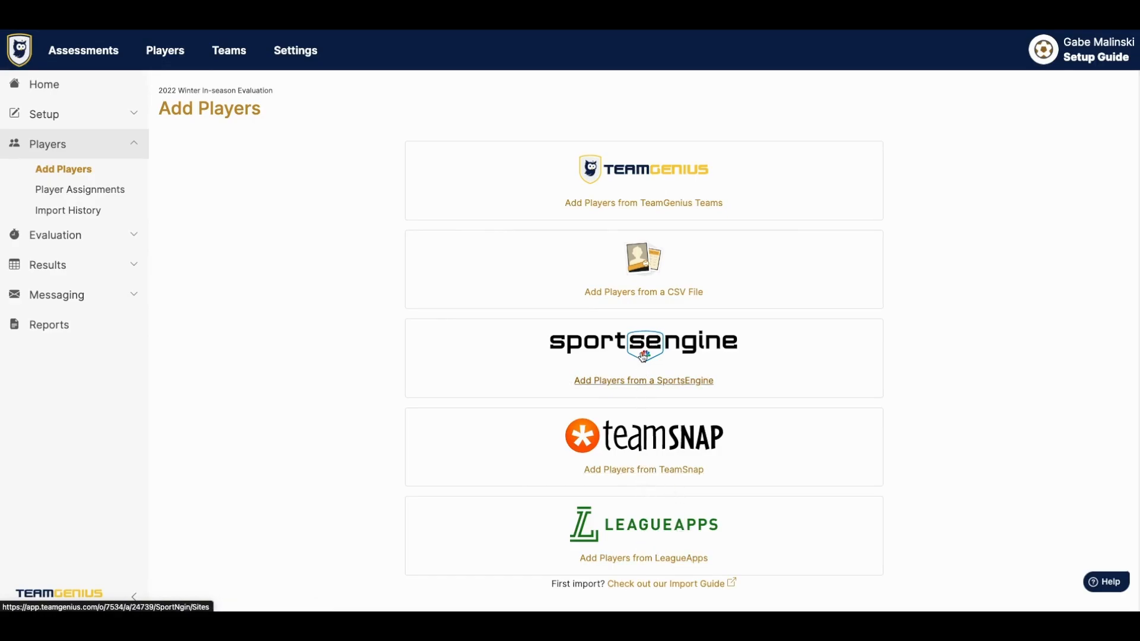
left_click(644, 275)
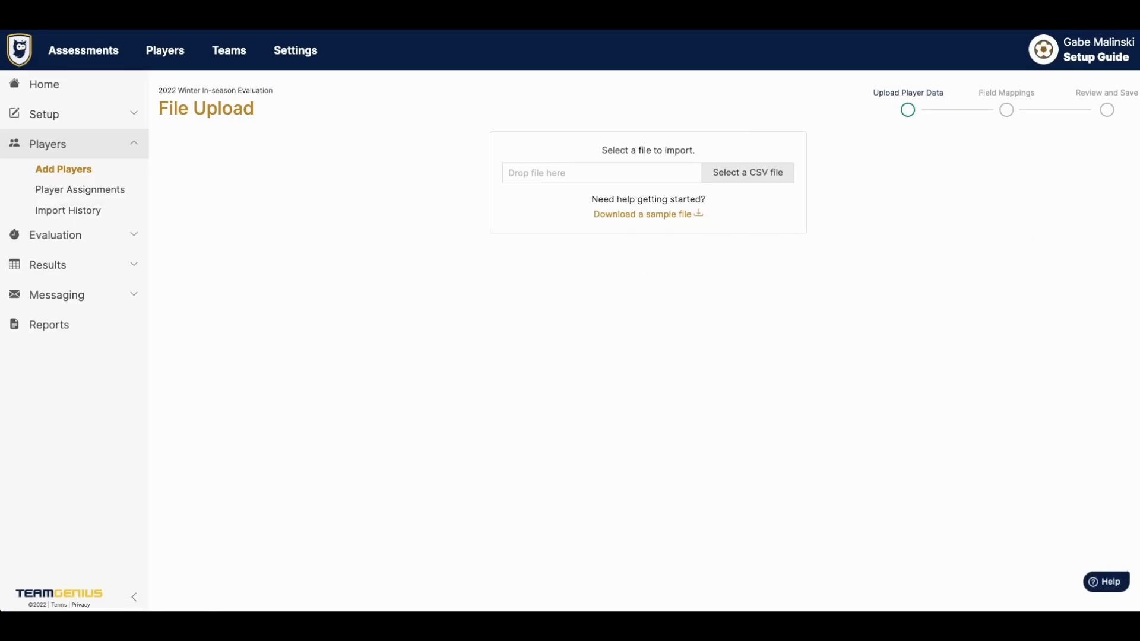
left_click_drag(933, 72, 763, 172)
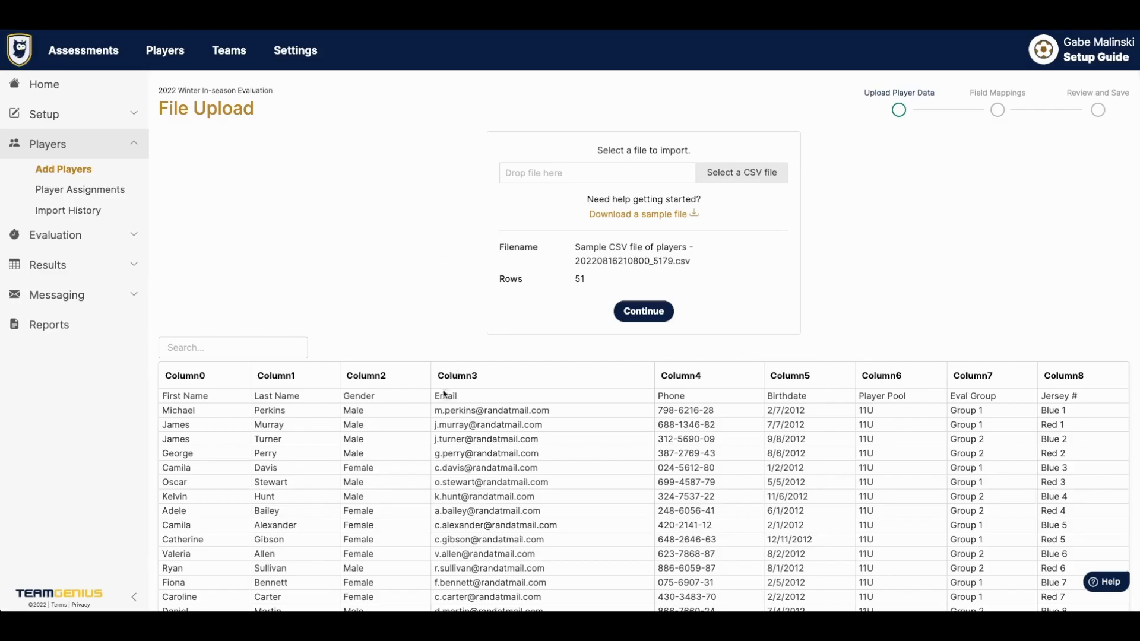
left_click_drag(434, 413, 551, 416)
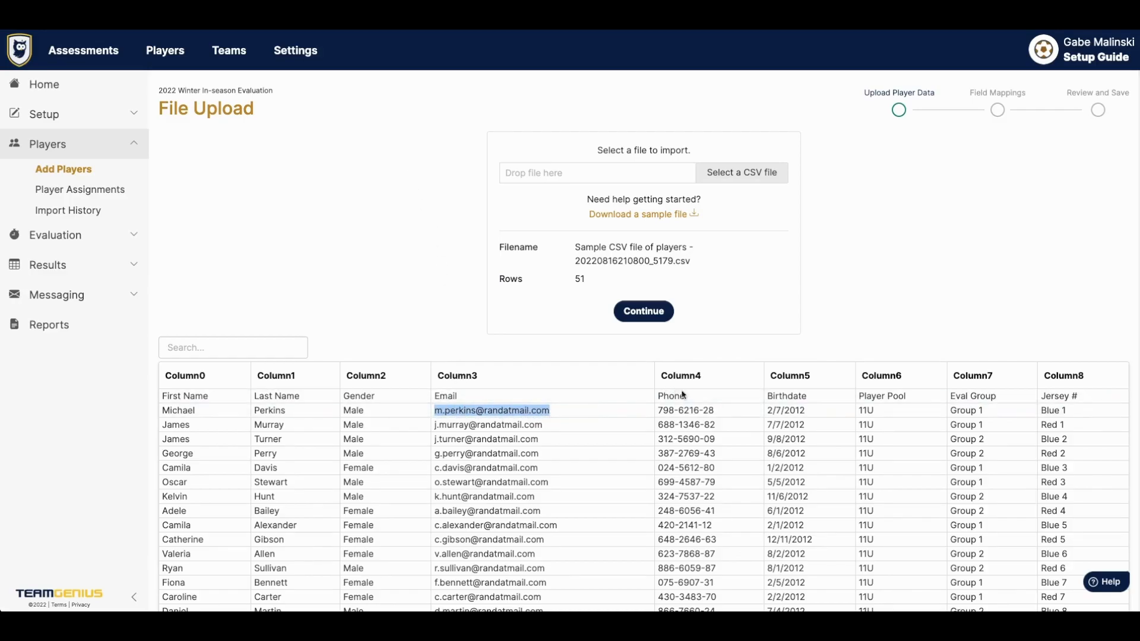
left_click(823, 327)
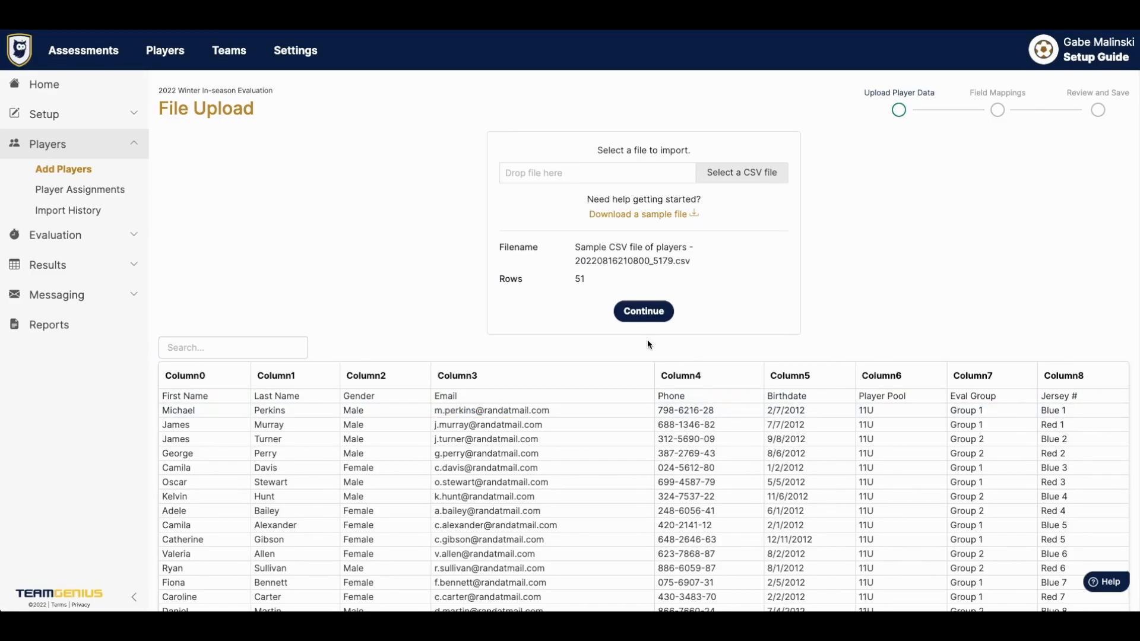
- Continue to Field Mappings and un-map column H (Eval Group) and column I (Jersey #)
left_click(644, 318)
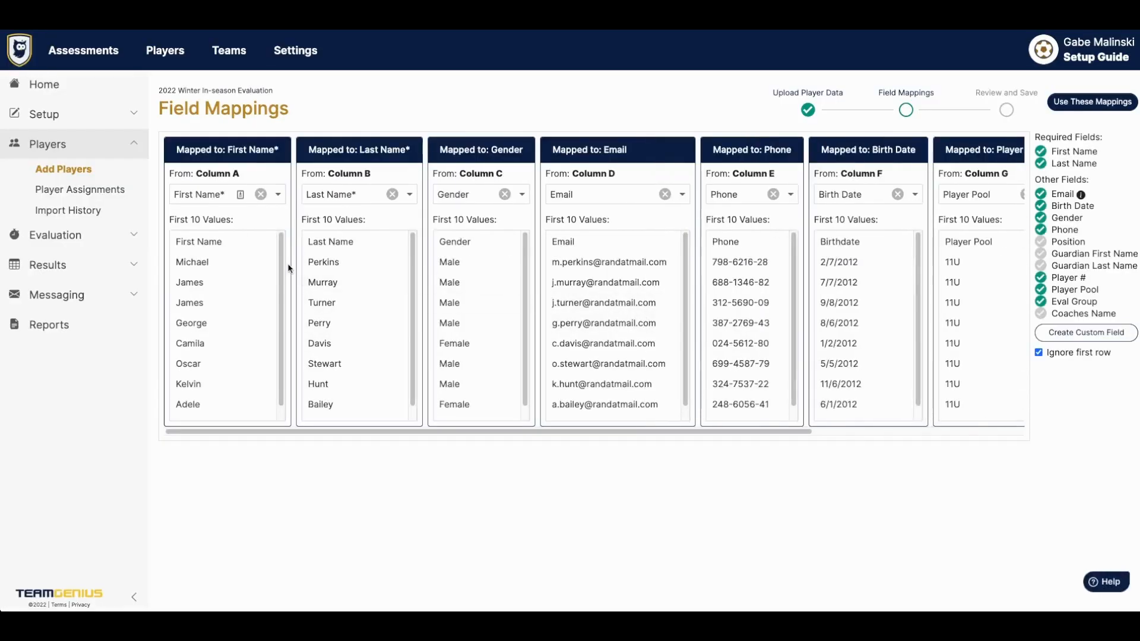
scroll(290, 269, "right", 1)
scroll(290, 269, "right", 5)
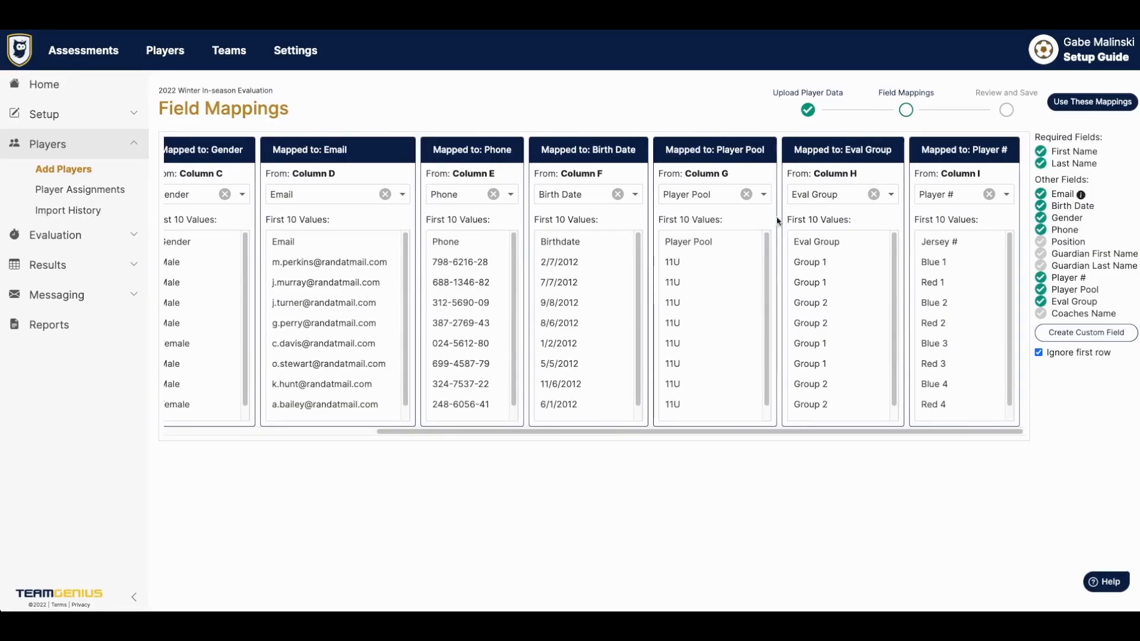
scroll(511, 261, "left", 5)
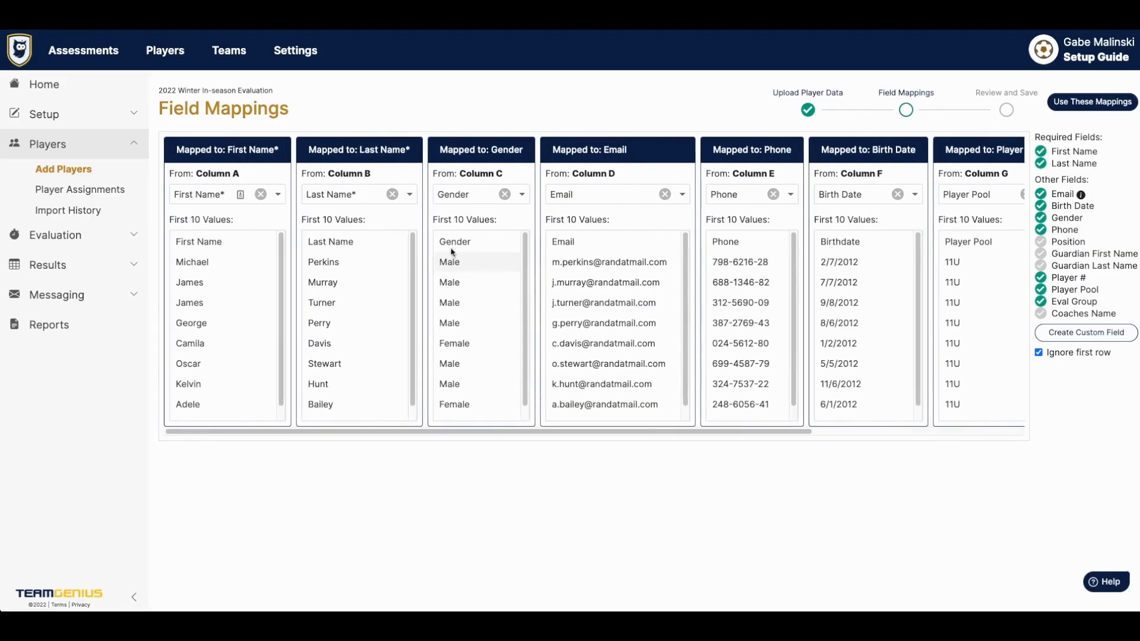
scroll(653, 222, "right", 5)
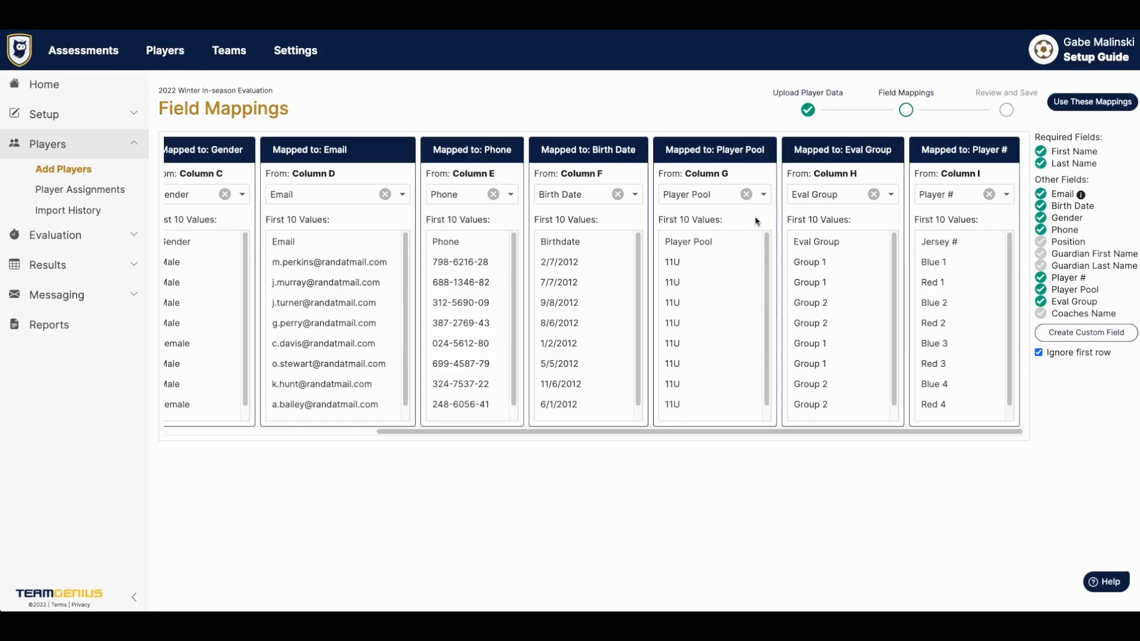
left_click(874, 194)
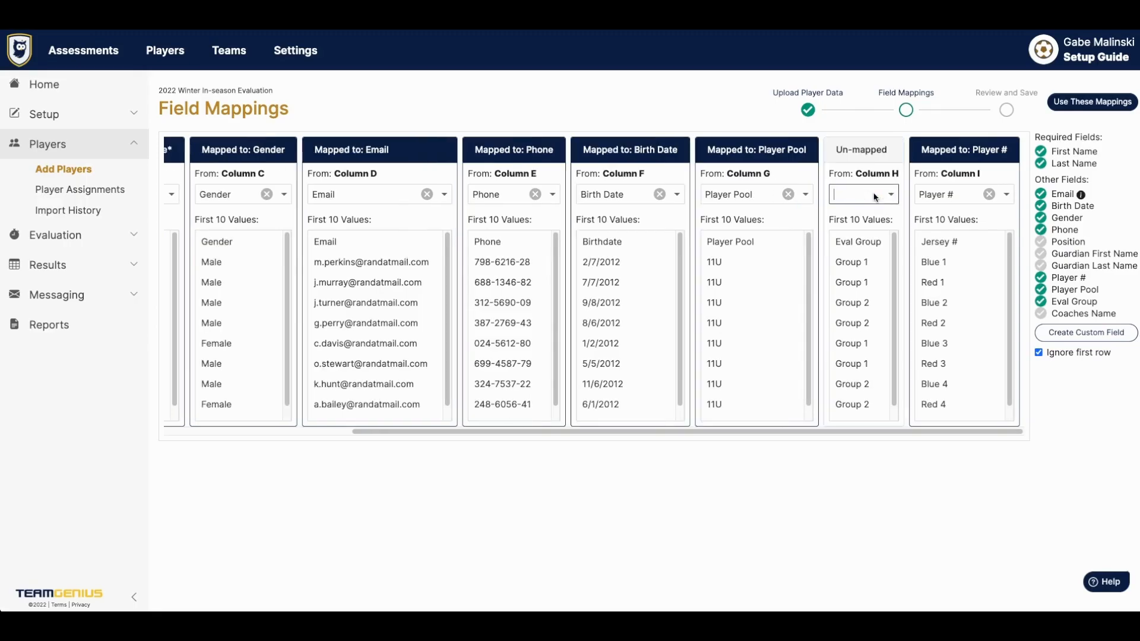
left_click(989, 194)
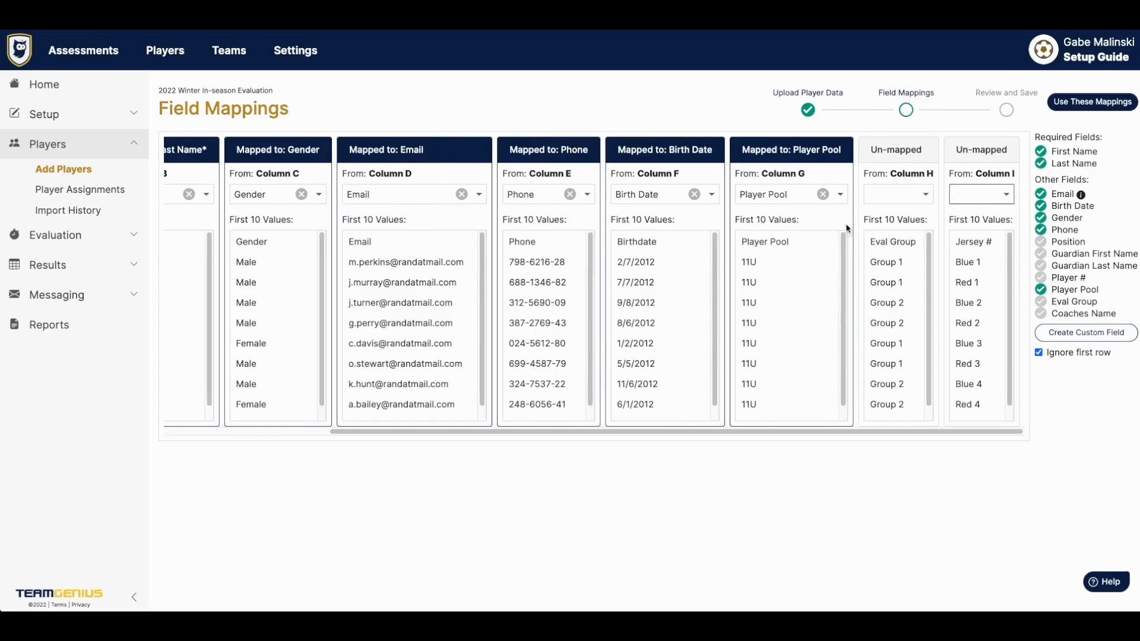
scroll(665, 279, "left", 5)
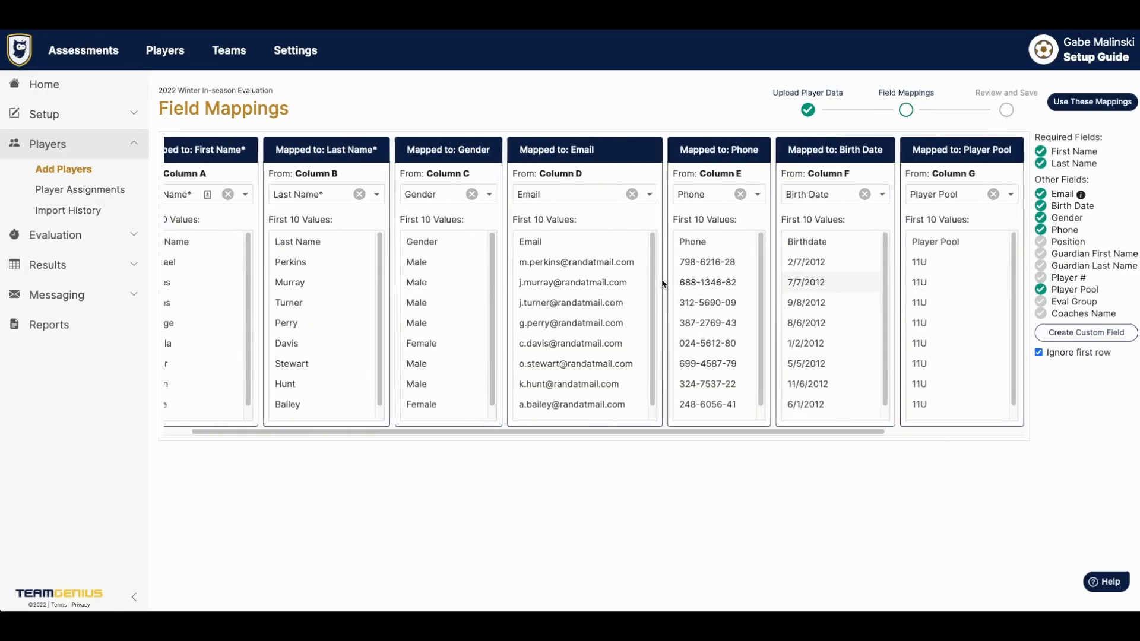
scroll(796, 223, "right", 5)
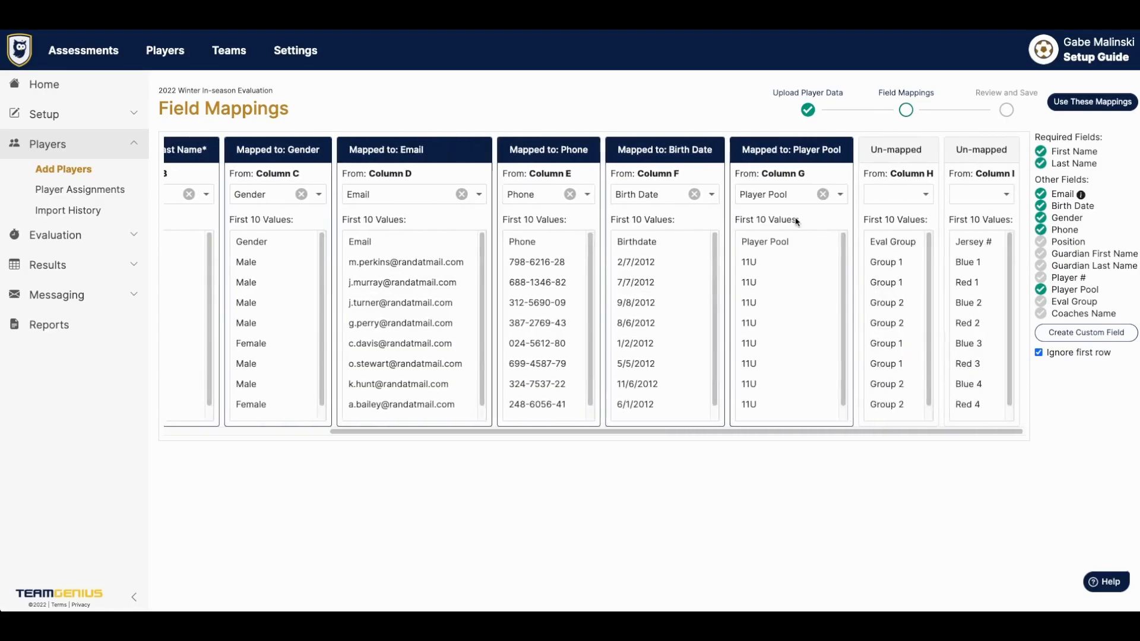
- Accept the column mappings and save the 50 reviewed players to start the import
left_click(1091, 104)
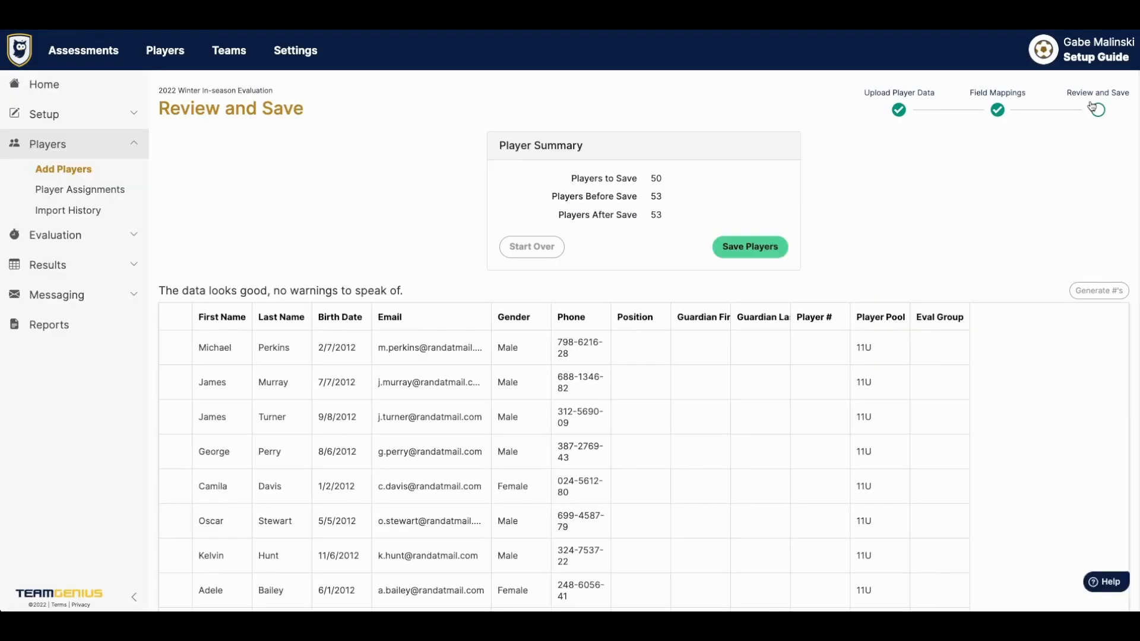
triple_click(231, 292)
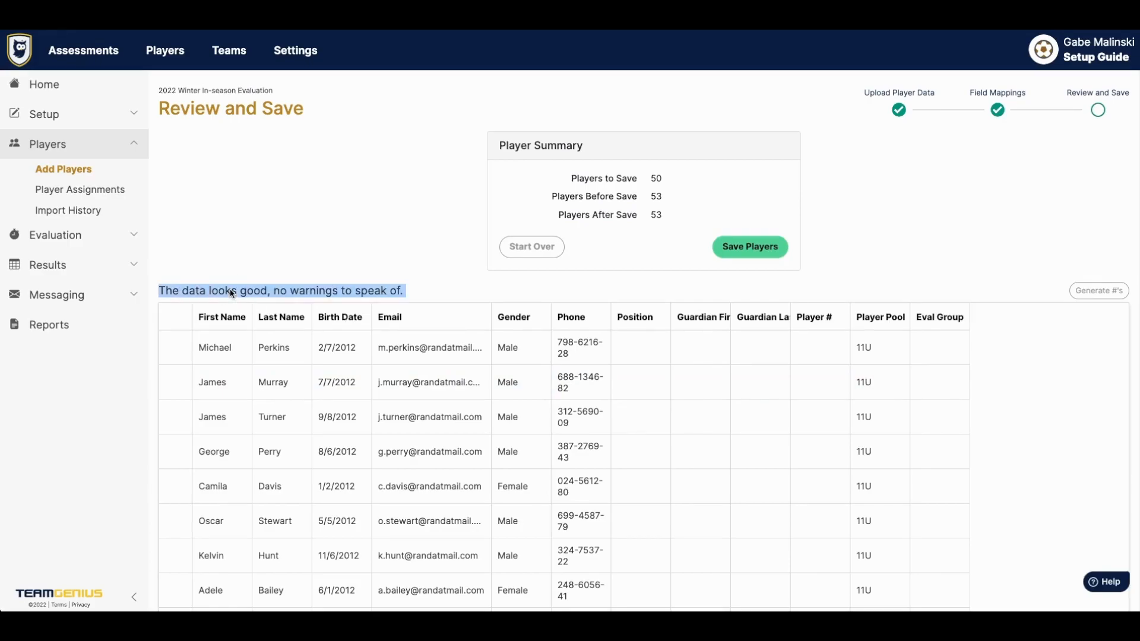
left_click(230, 289)
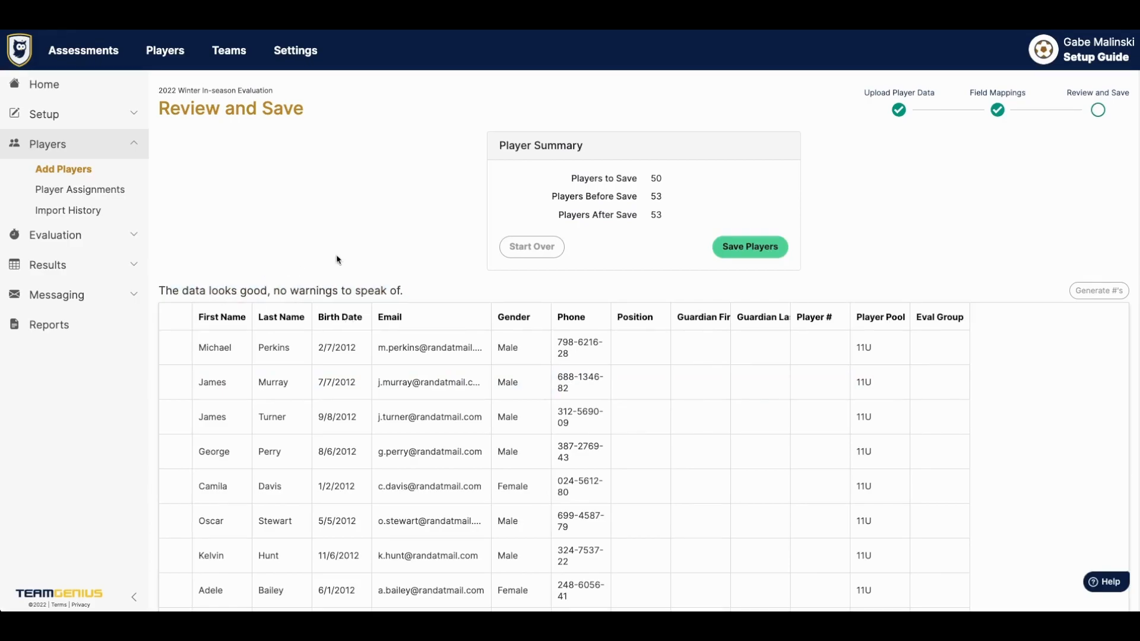
left_click(757, 255)
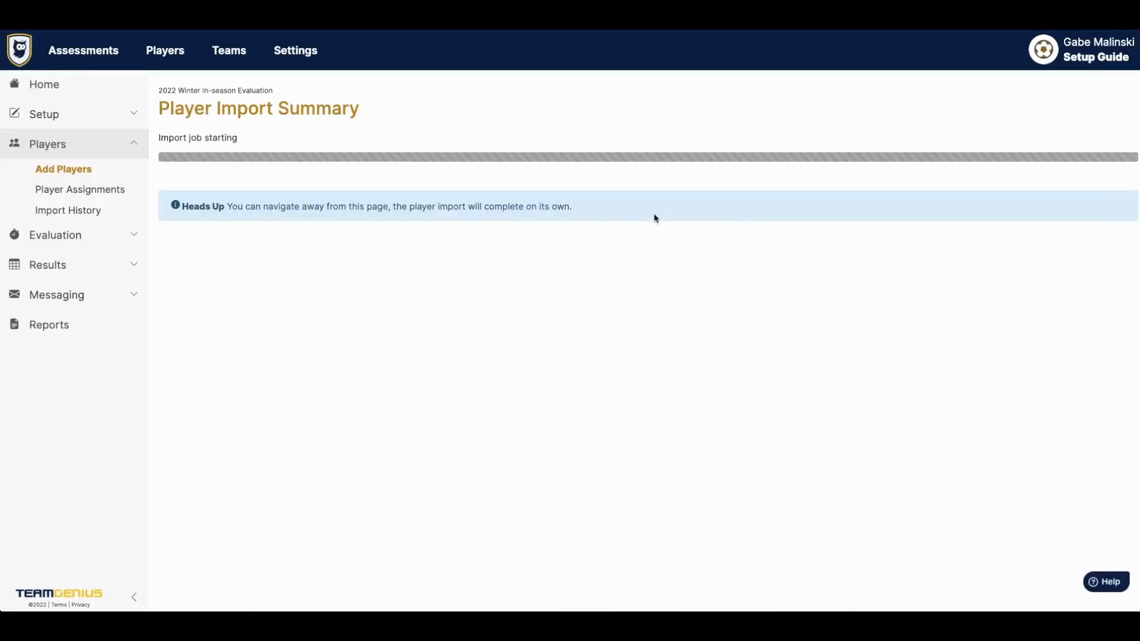
left_click(103, 112)
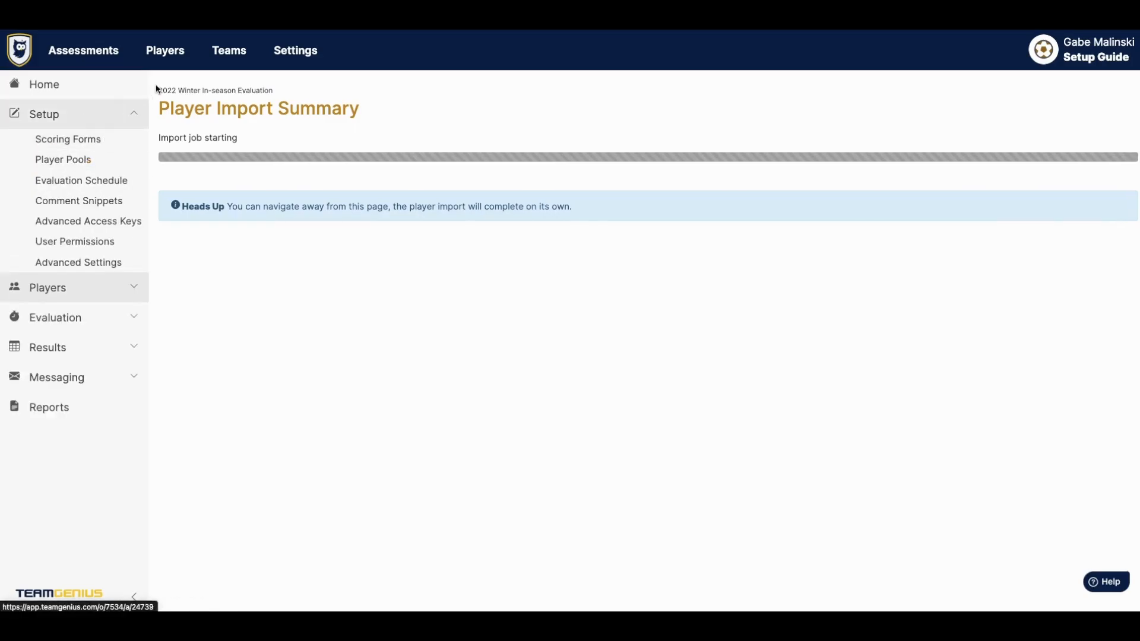
- Save a new coach with first name, last name and e-mail, then go to Import Coaches
left_click(229, 51)
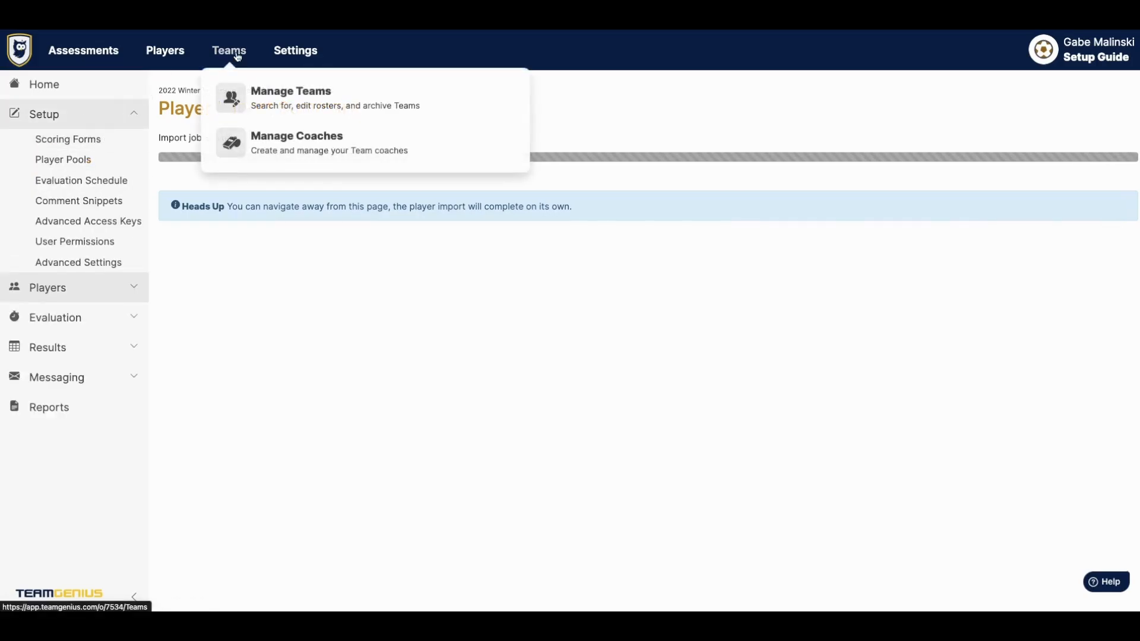
left_click(269, 154)
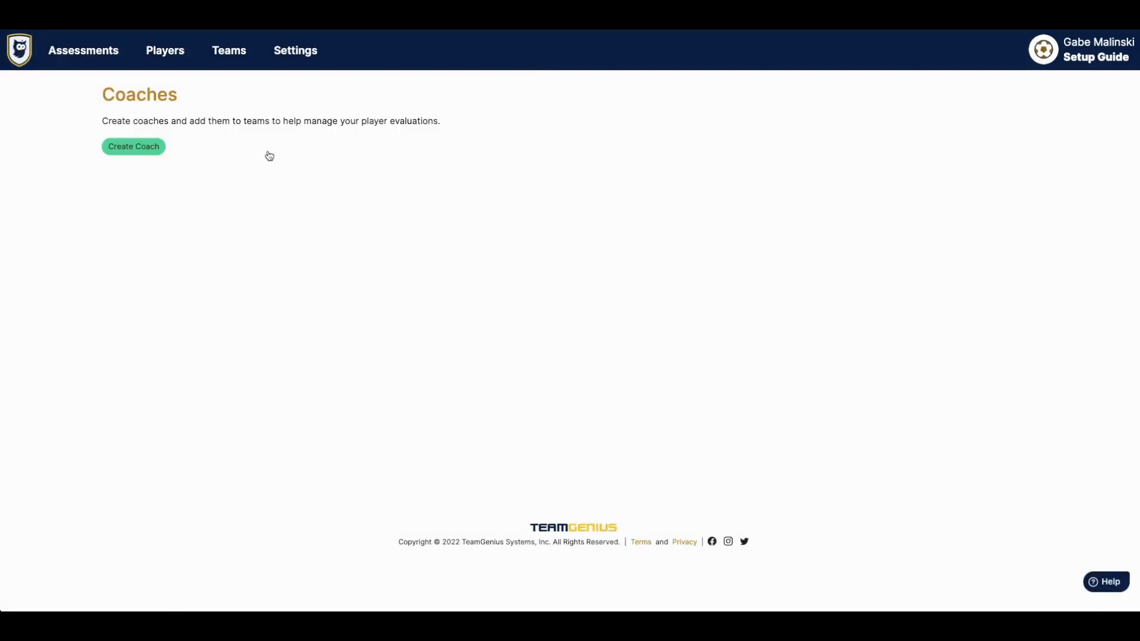
left_click(127, 148)
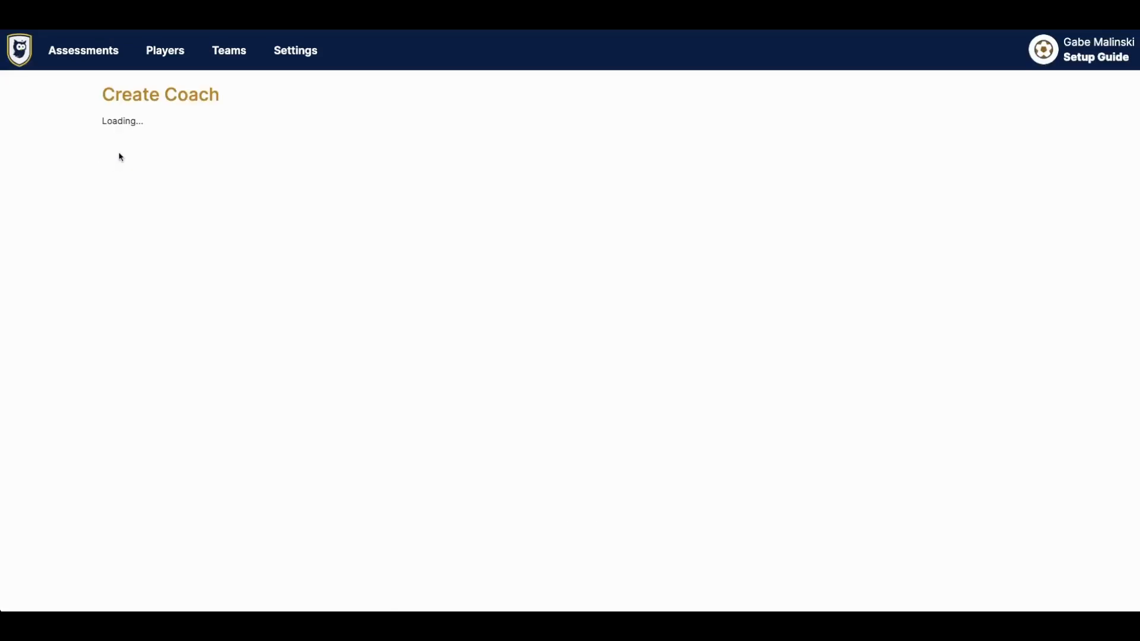
left_click(228, 144)
type("Gabe")
key("Tab")
type("M")
key("Tab")
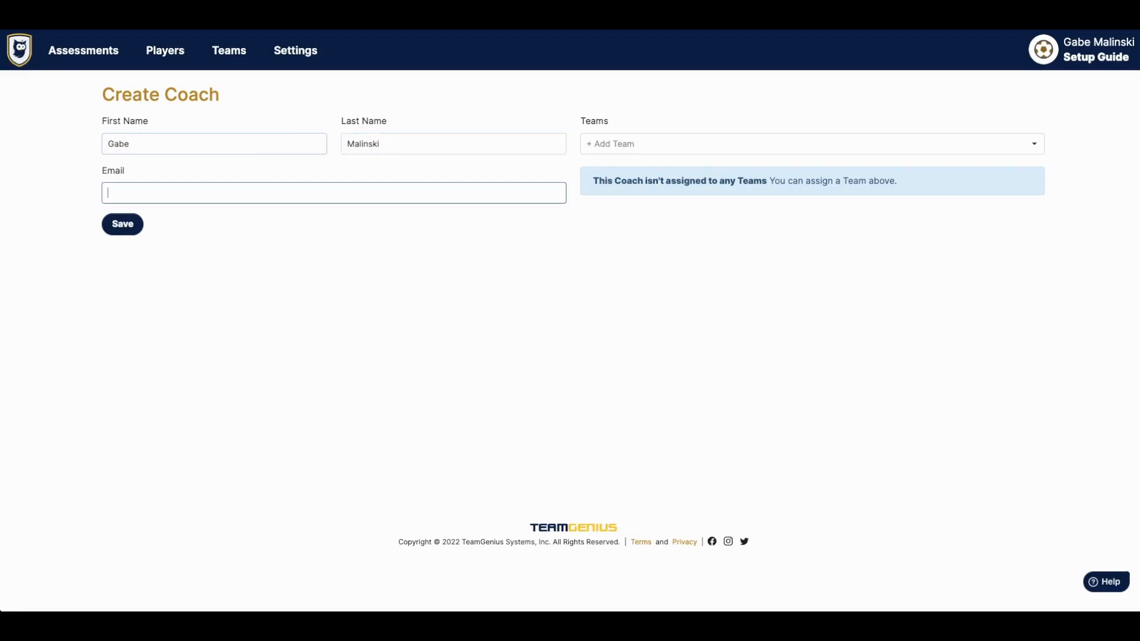
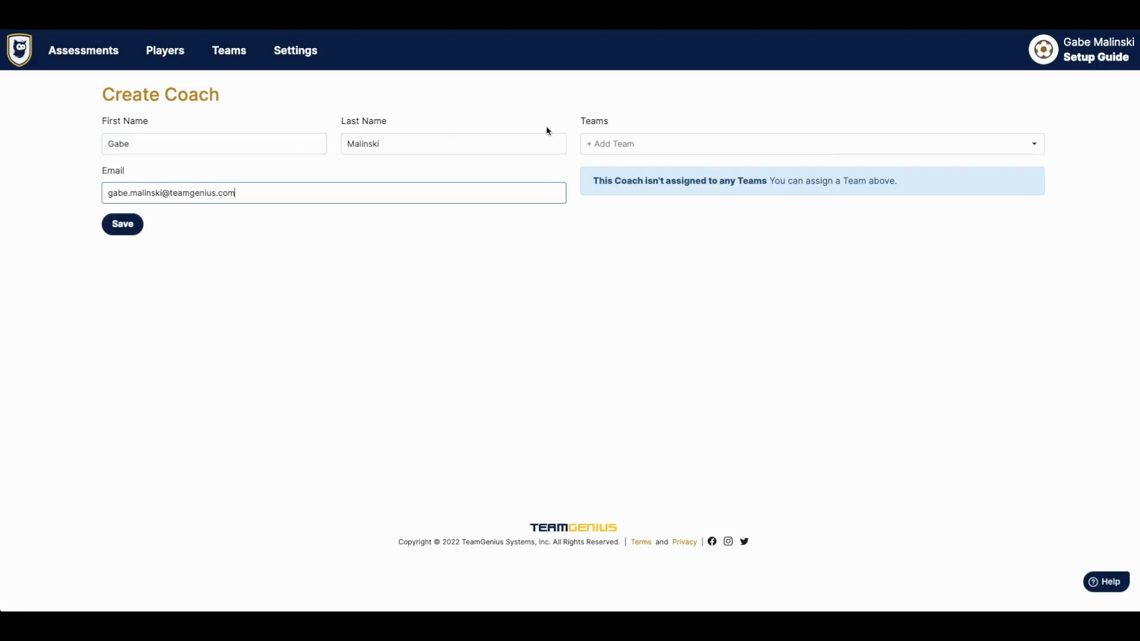
left_click(124, 226)
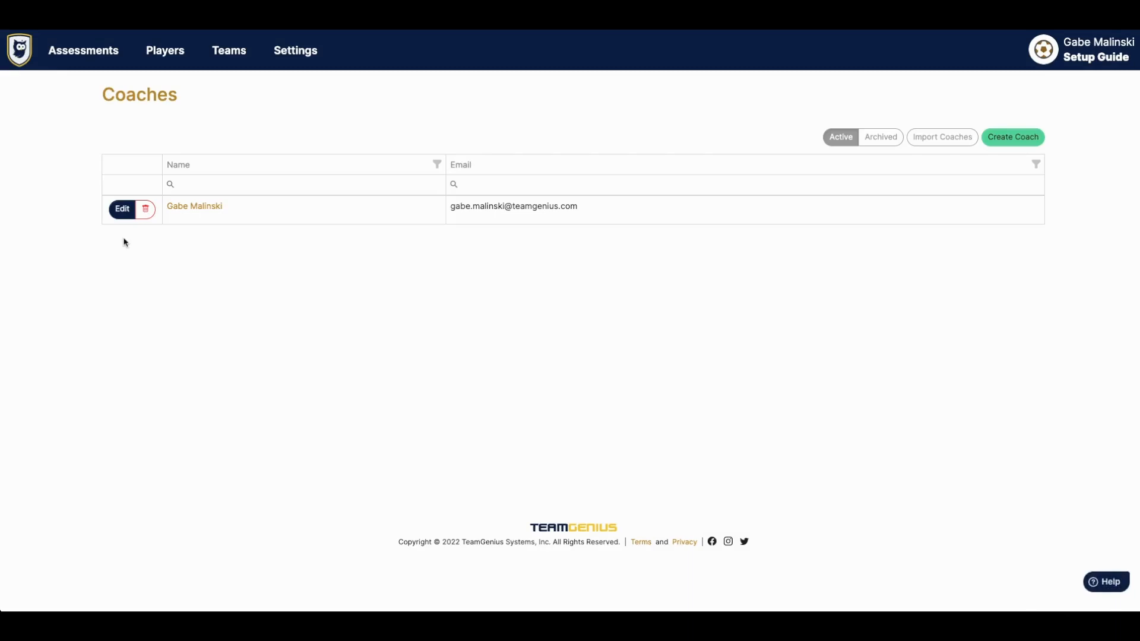
left_click(933, 141)
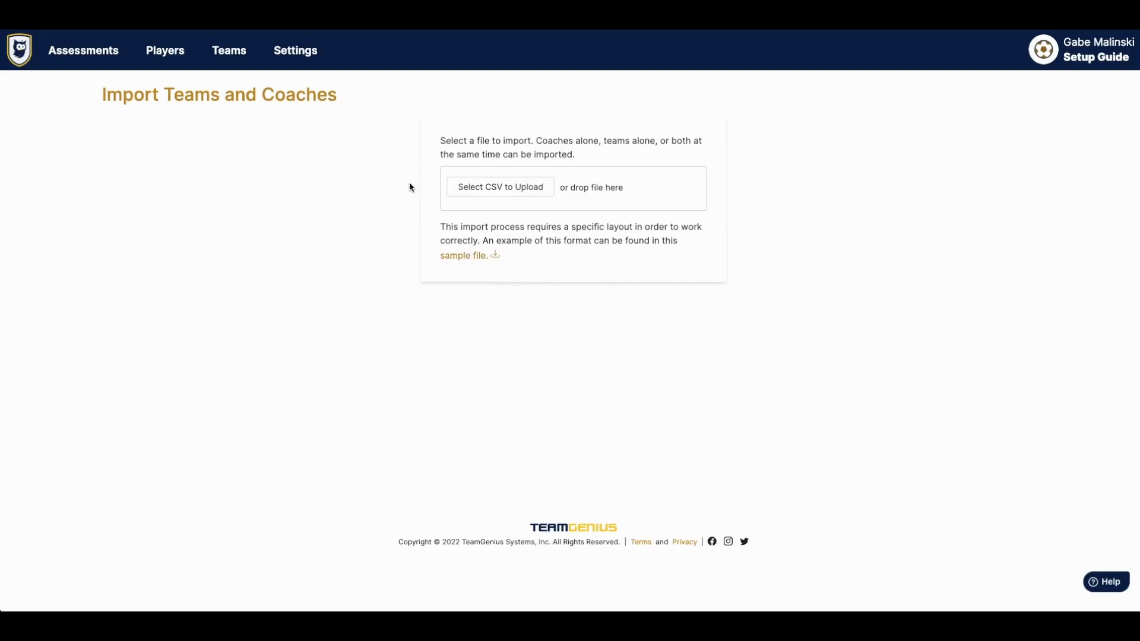
- Open 2022 Winter In-season Evaluation, review its player Import History, then view its Player Pools
left_click(89, 53)
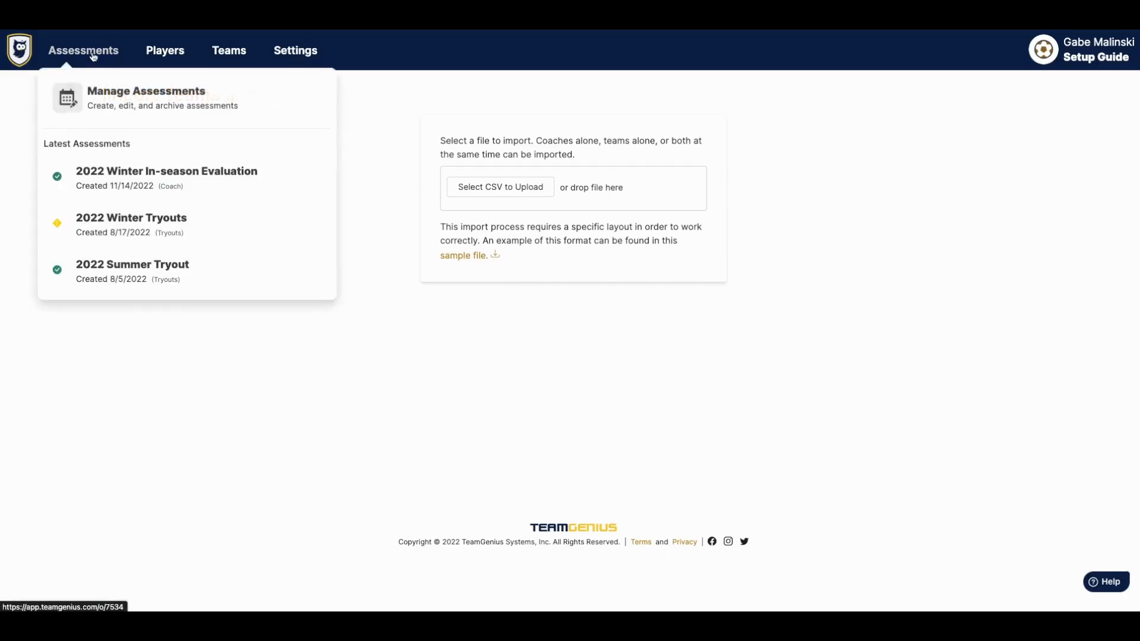
left_click(126, 187)
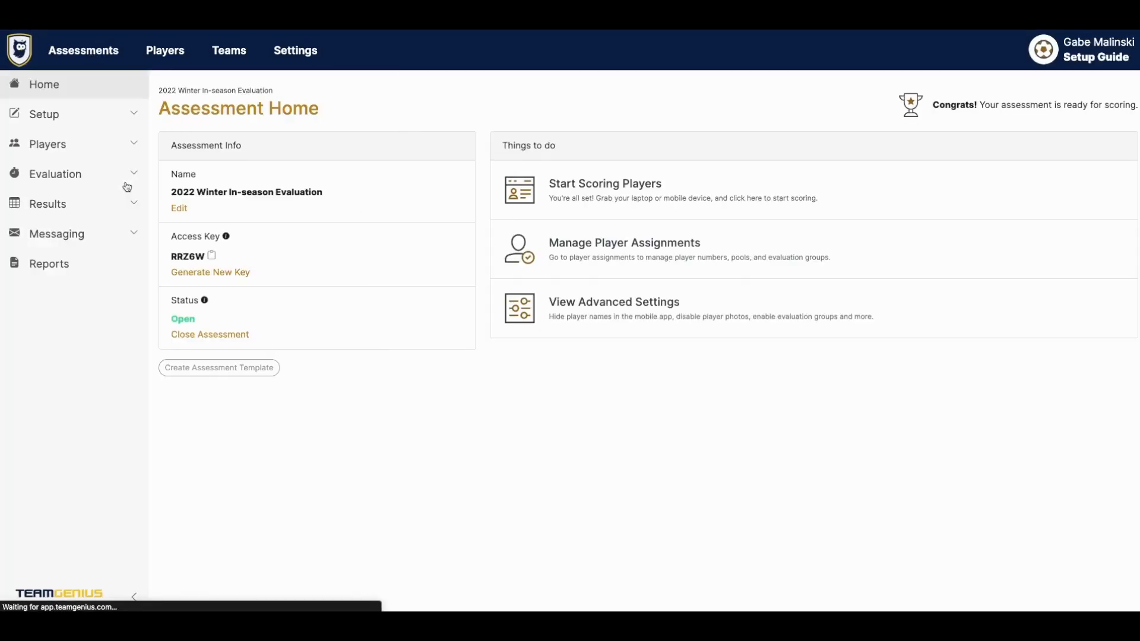
left_click(133, 142)
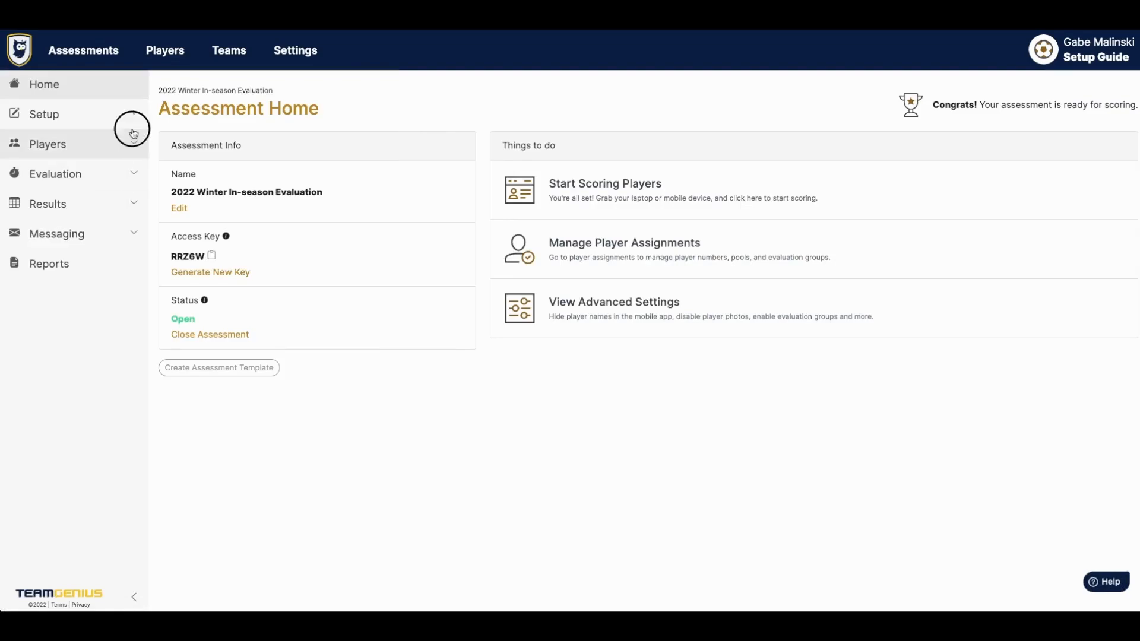
left_click(116, 210)
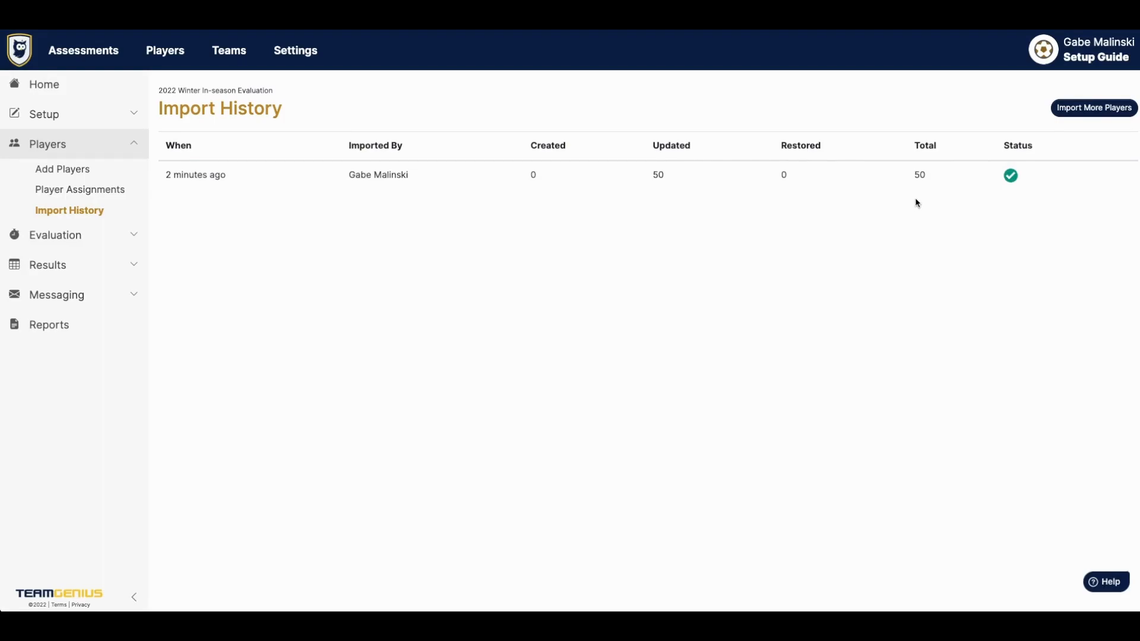
left_click(85, 111)
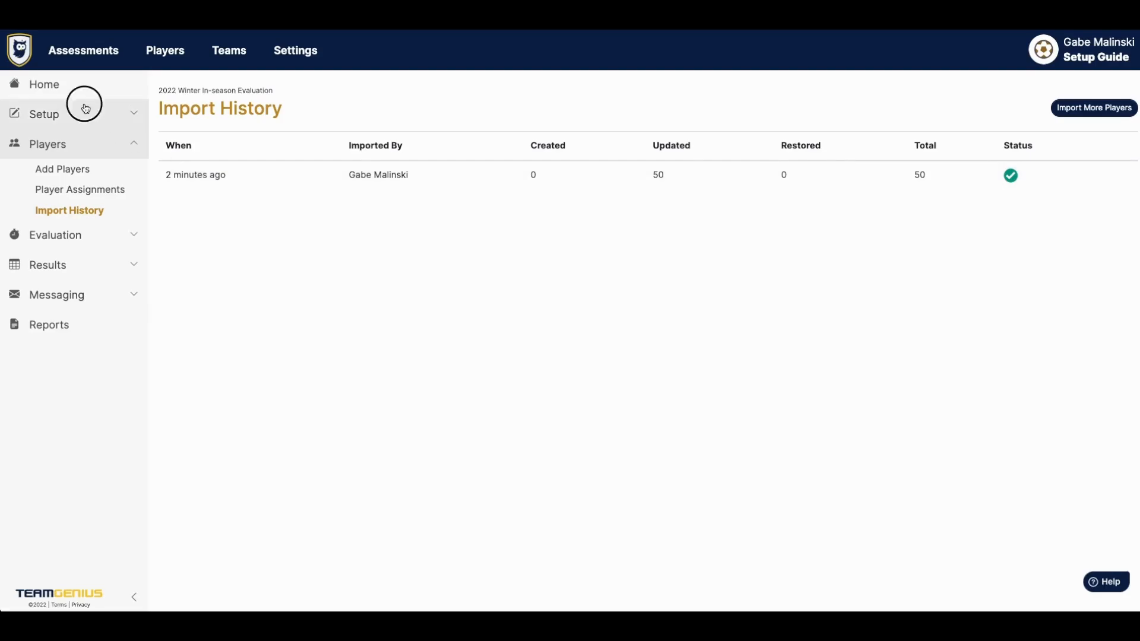
left_click(87, 158)
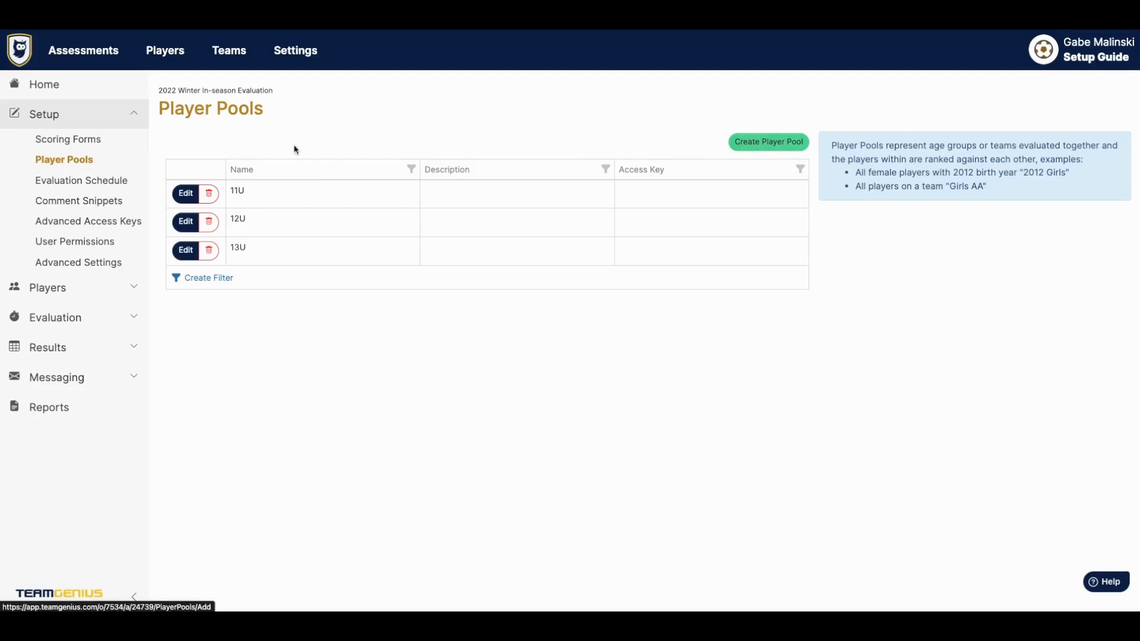
- Add the coach to the 11U pool with the title 'Head' and save
left_click(189, 191)
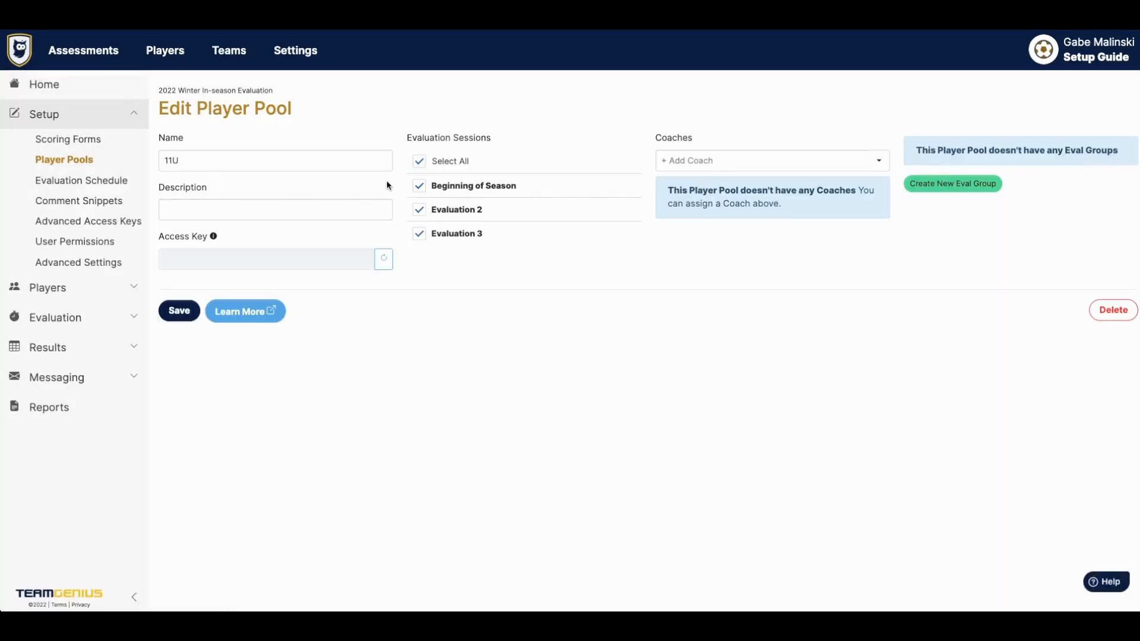
left_click(790, 162)
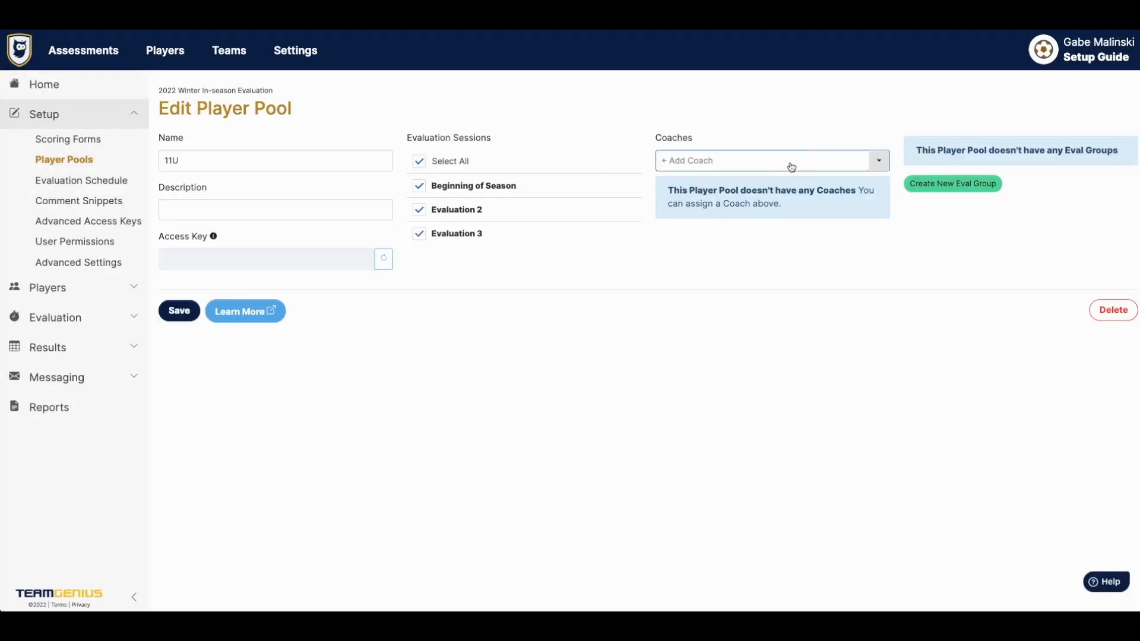
left_click(772, 184)
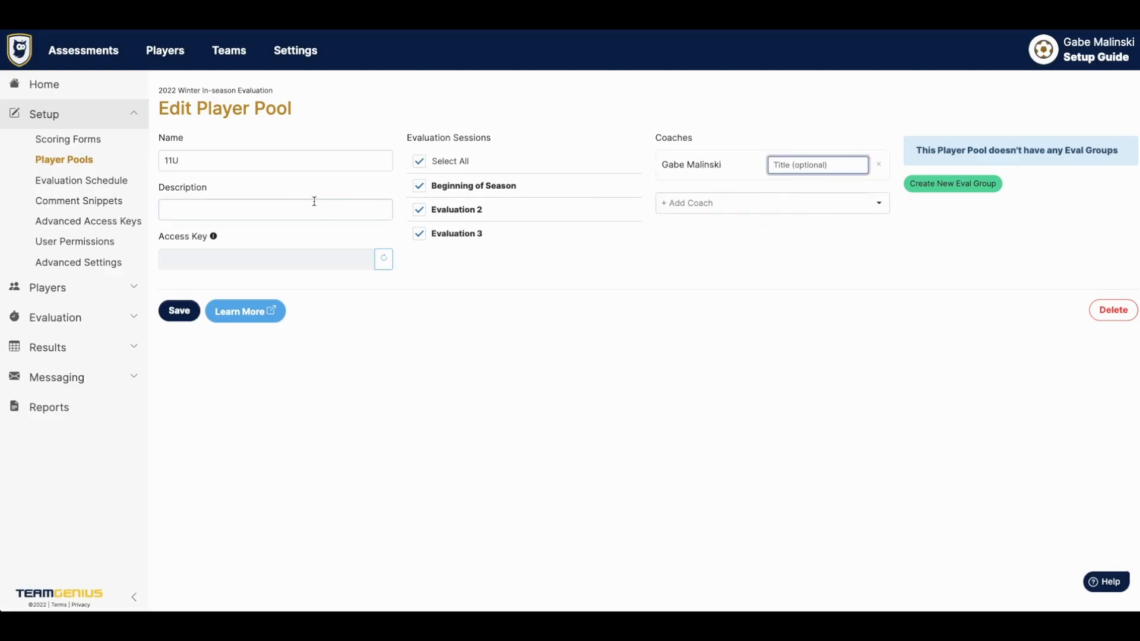
left_click(792, 171)
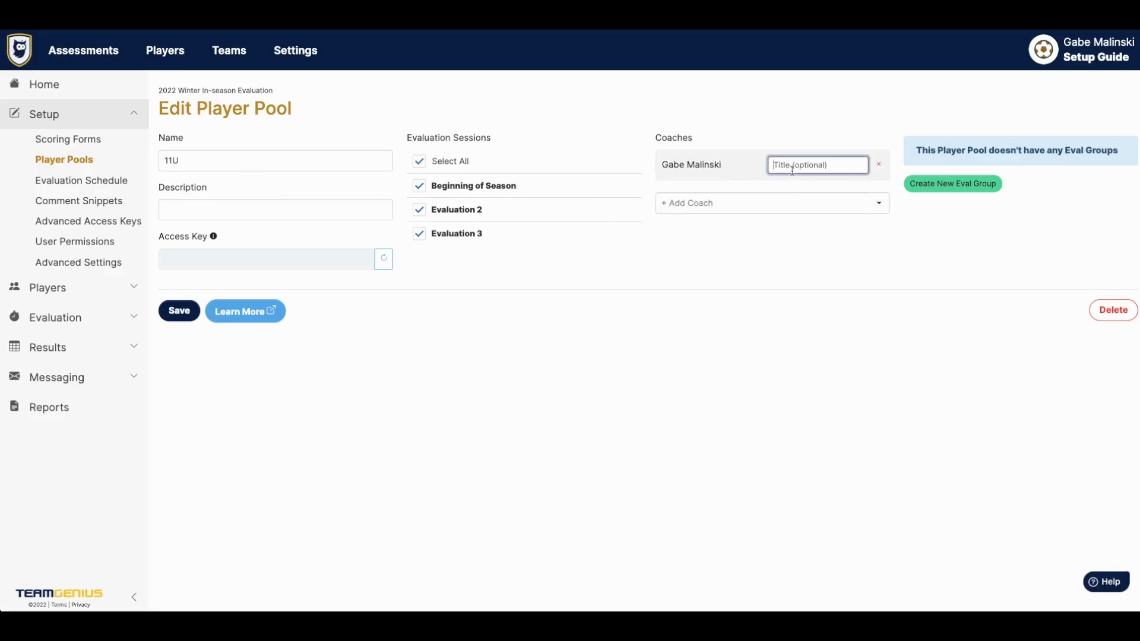
type("Head")
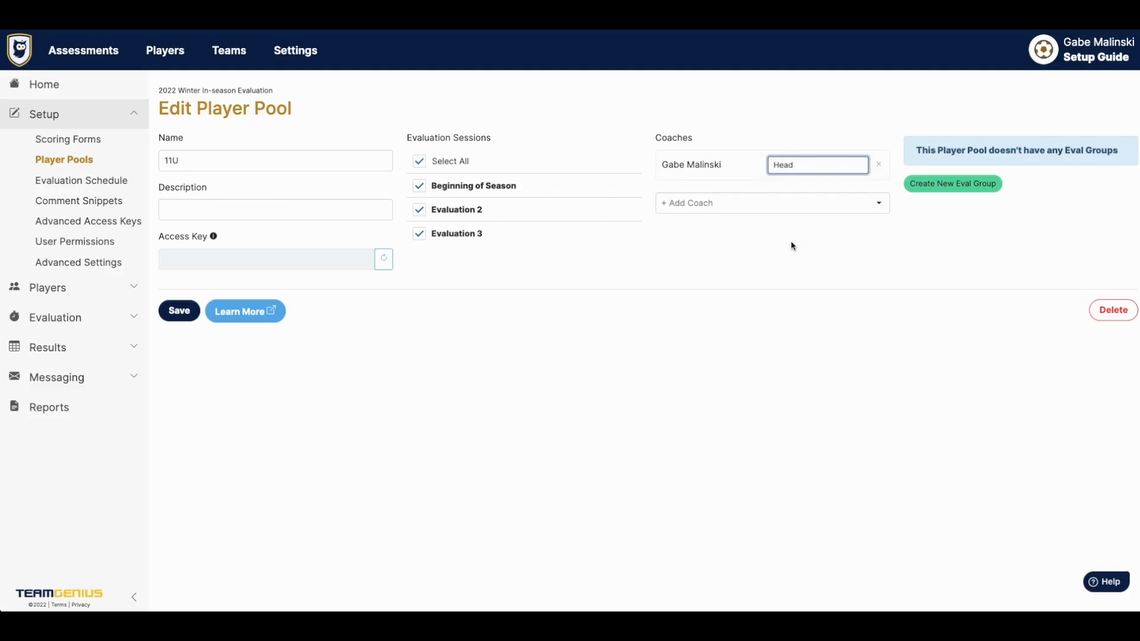
left_click(177, 308)
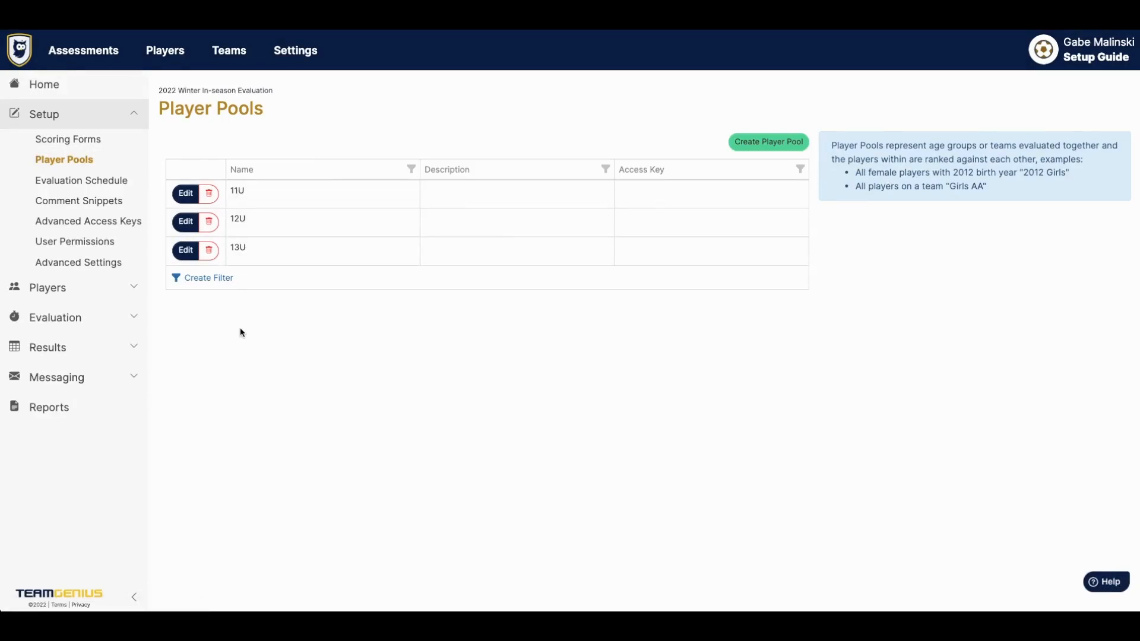
left_click(119, 320)
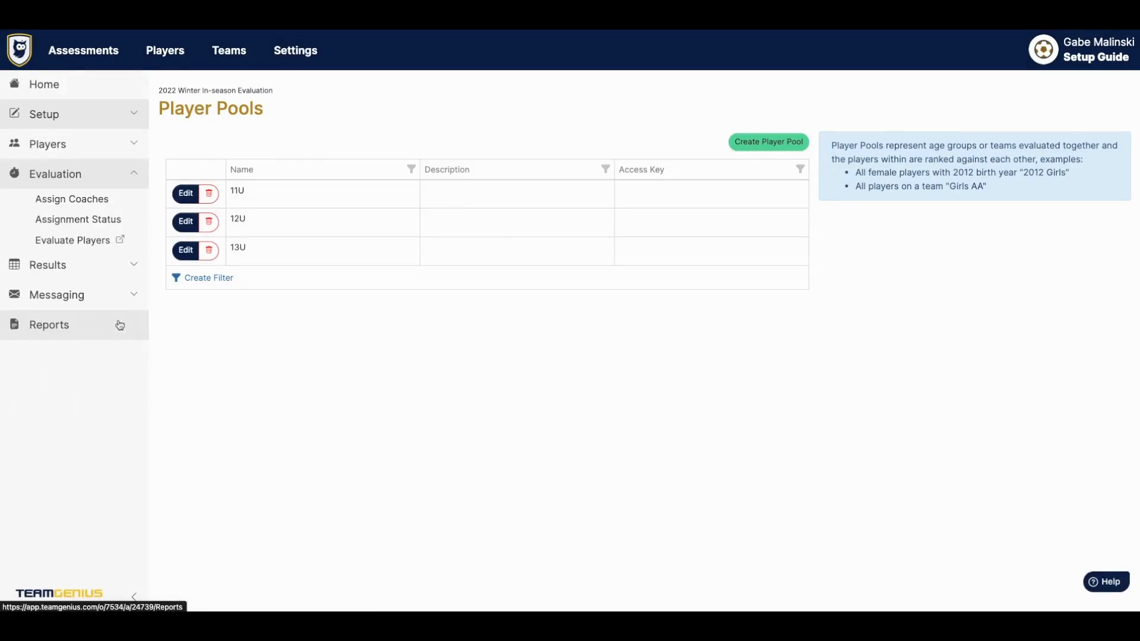
- Assign the coach to Beginning of Season, e-mail the invitation, and check Assignment Status
left_click(70, 203)
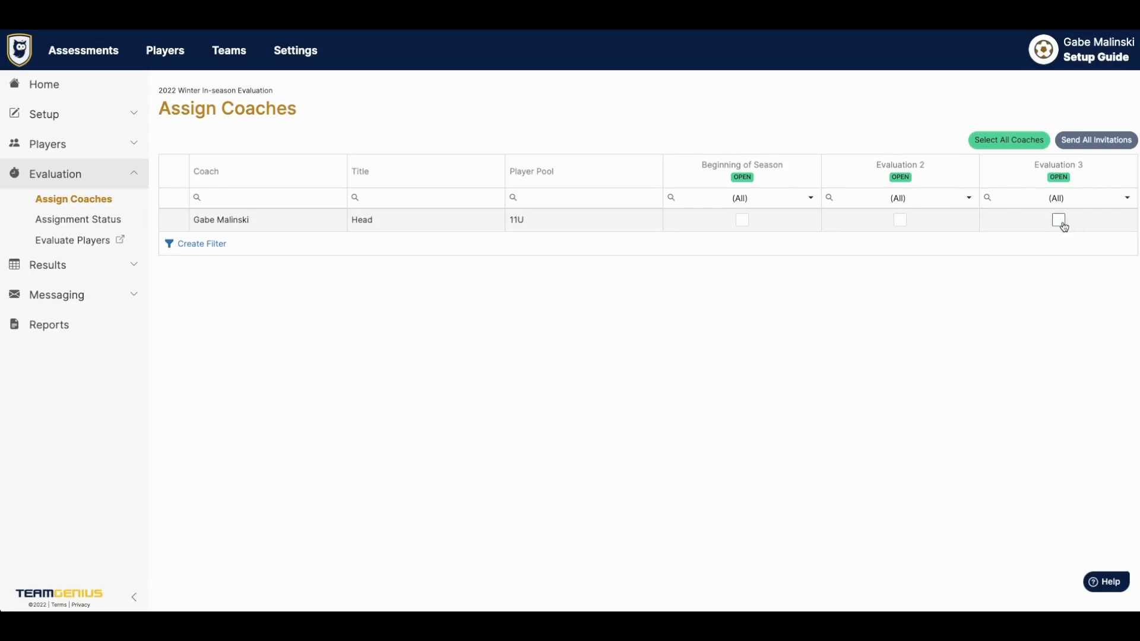
left_click(742, 220)
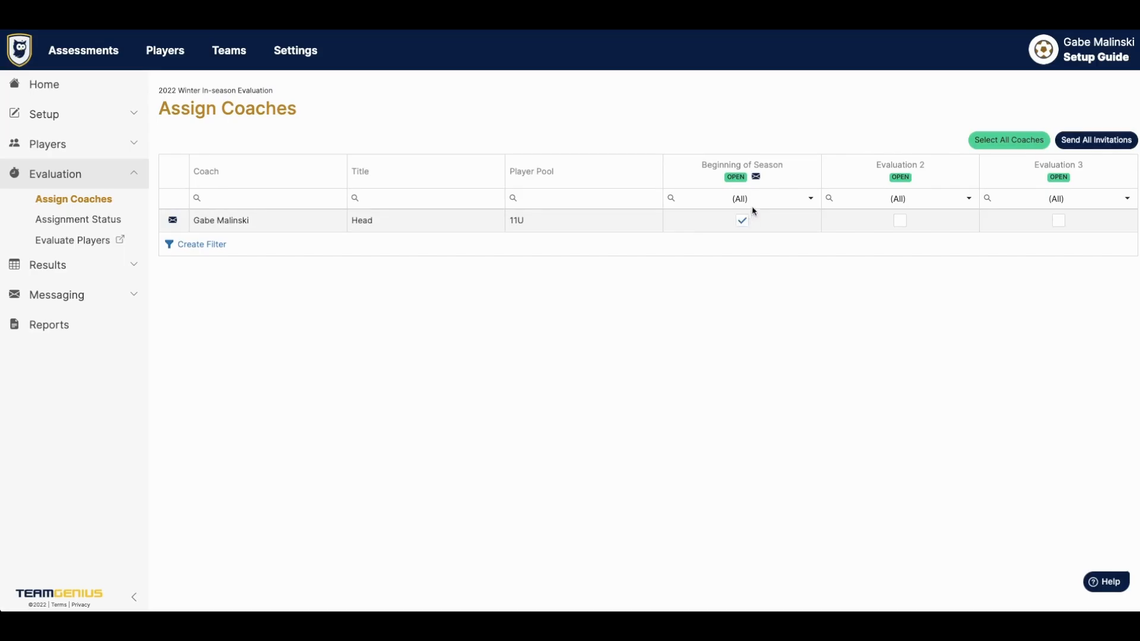
left_click(756, 178)
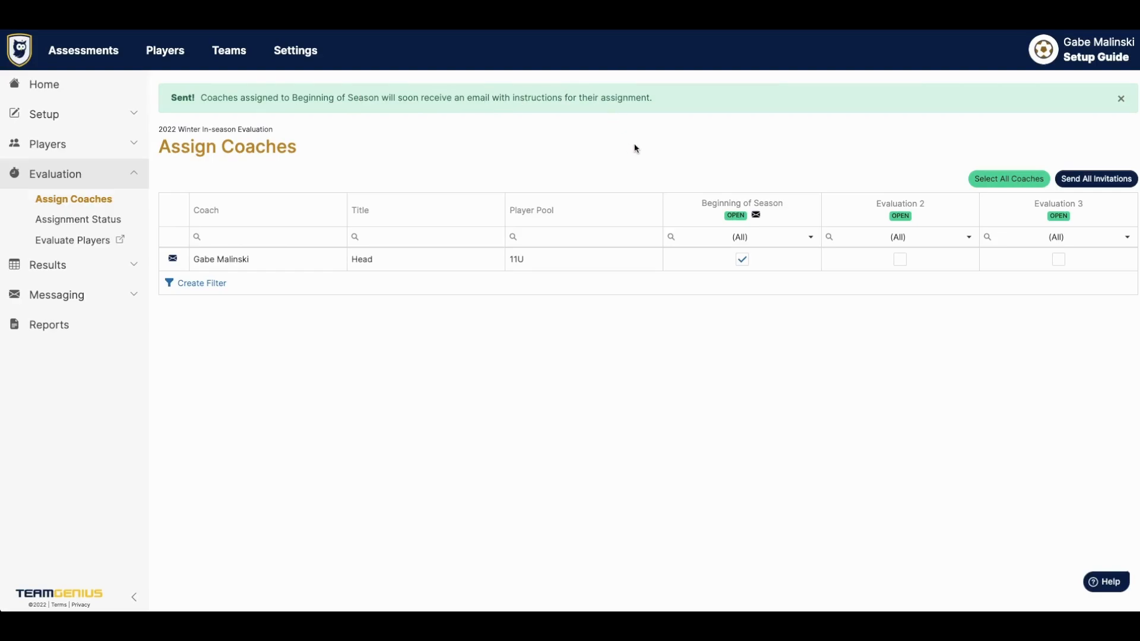
left_click(172, 260)
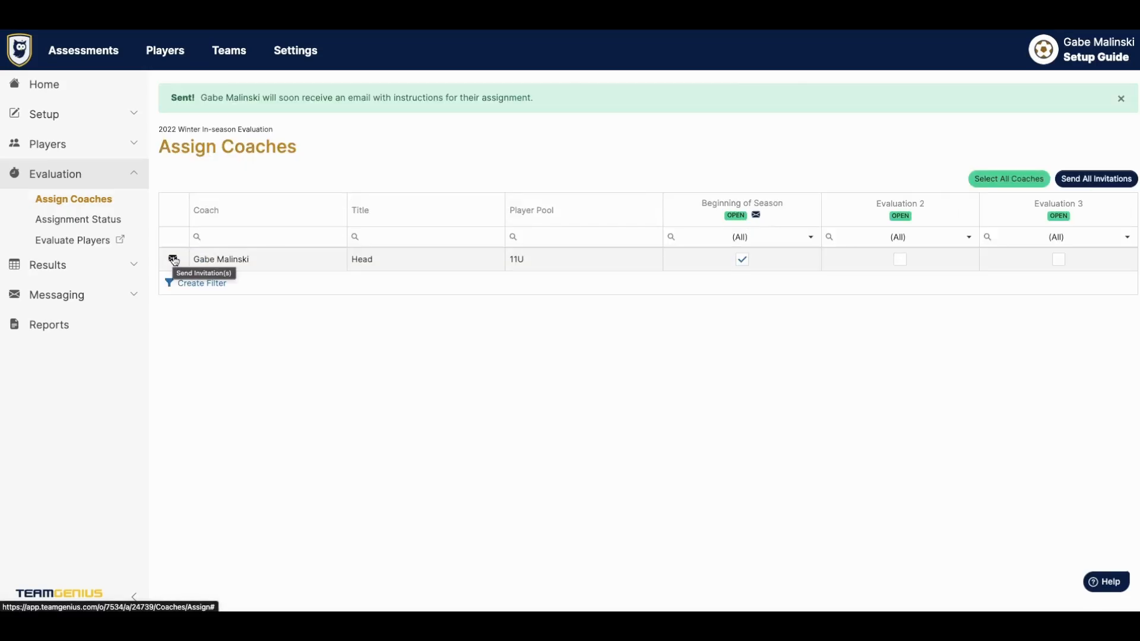
left_click(126, 223)
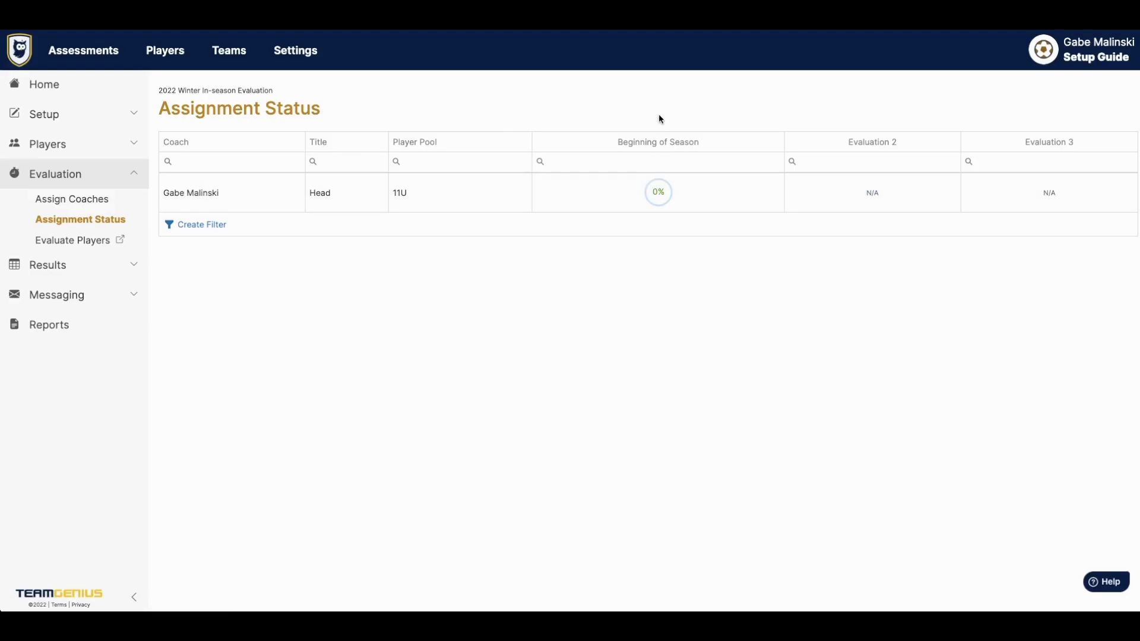
left_click(297, 59)
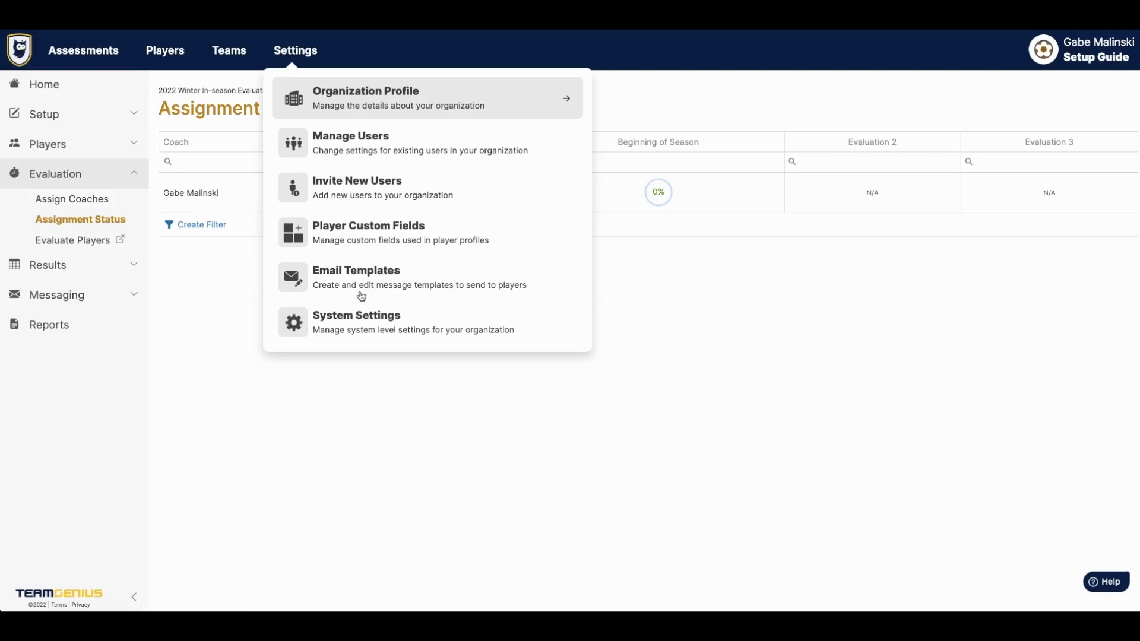
- Set report colours to #333399 primary and #FFFF00 secondary, and upload the owl shield logo
left_click(204, 320)
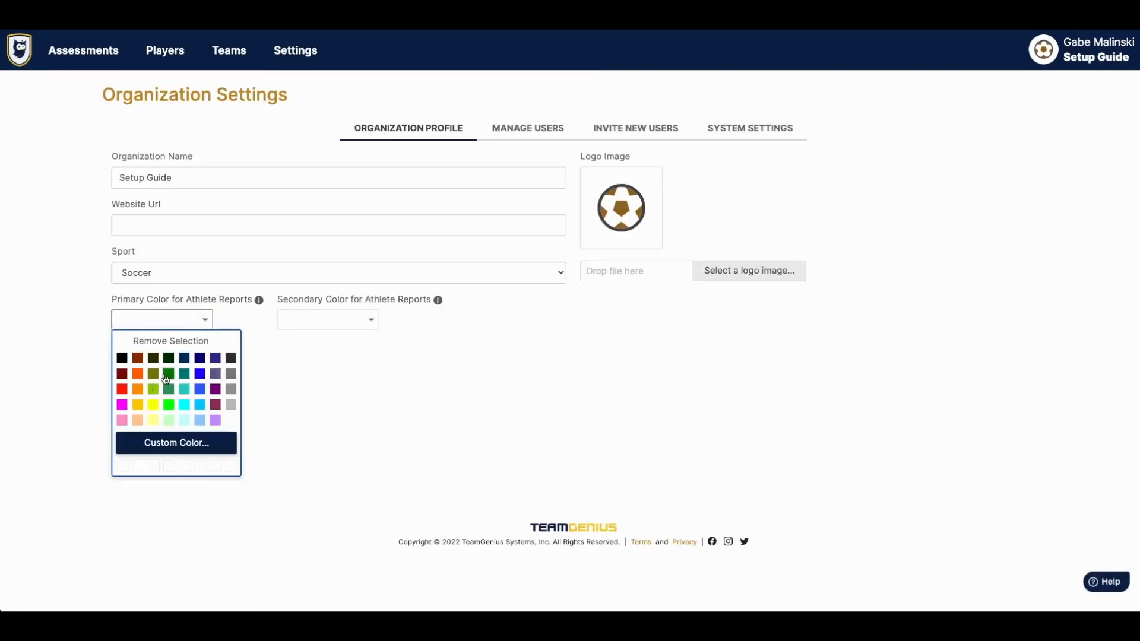
left_click(215, 358)
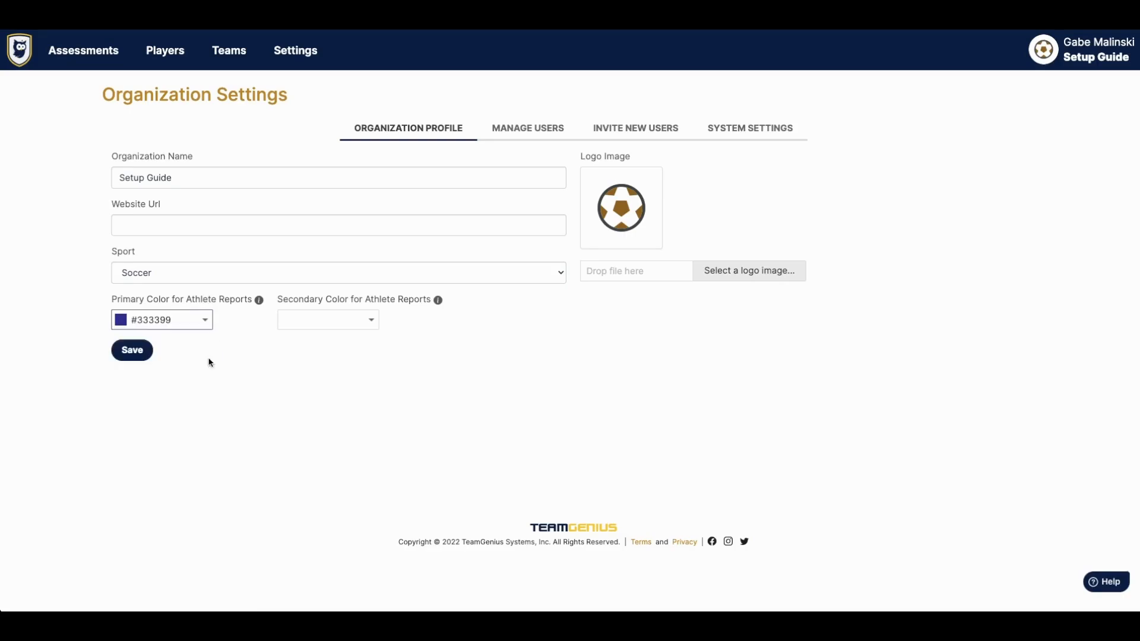
left_click(364, 325)
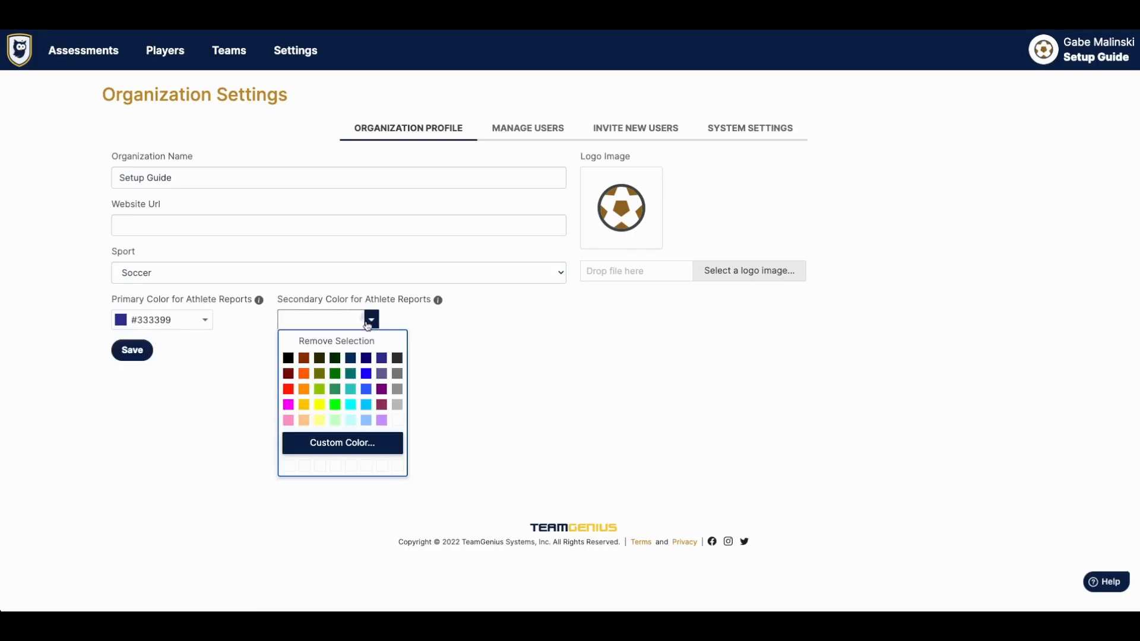
left_click(316, 405)
left_click(706, 276)
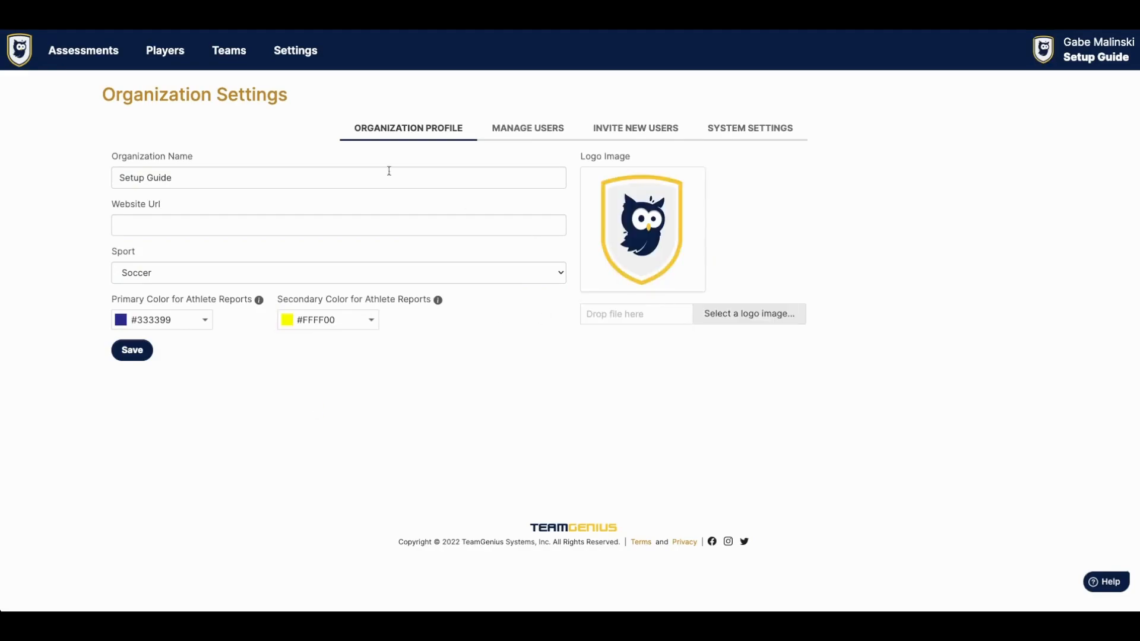
- Open Player Rankings for the 2022 Winter In-season Evaluation
mouse_move(83, 52)
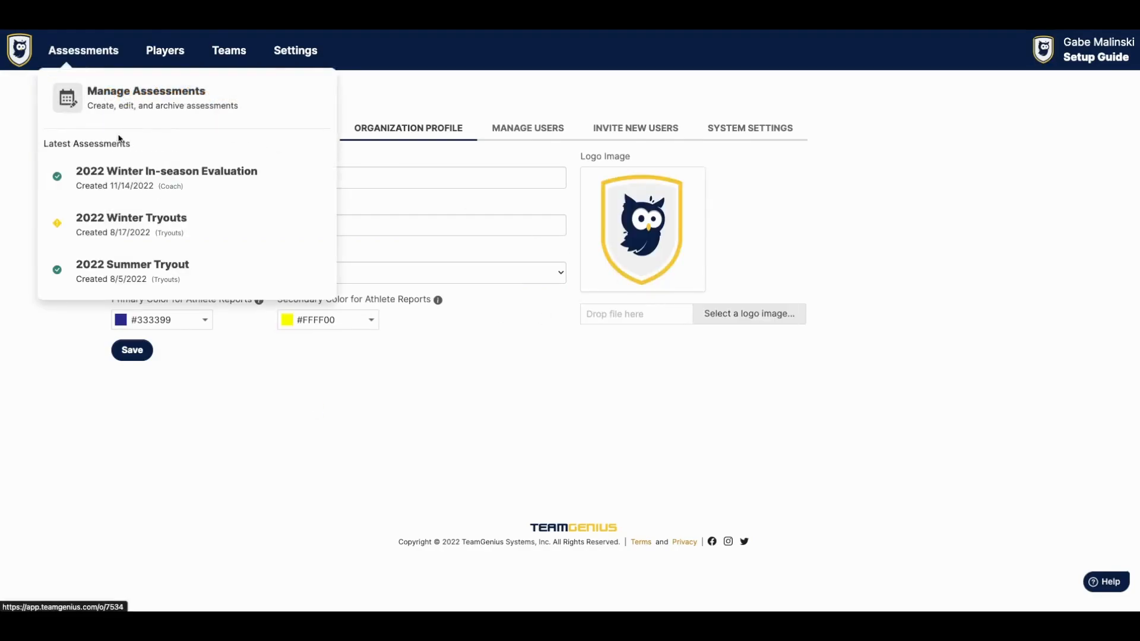
left_click(134, 180)
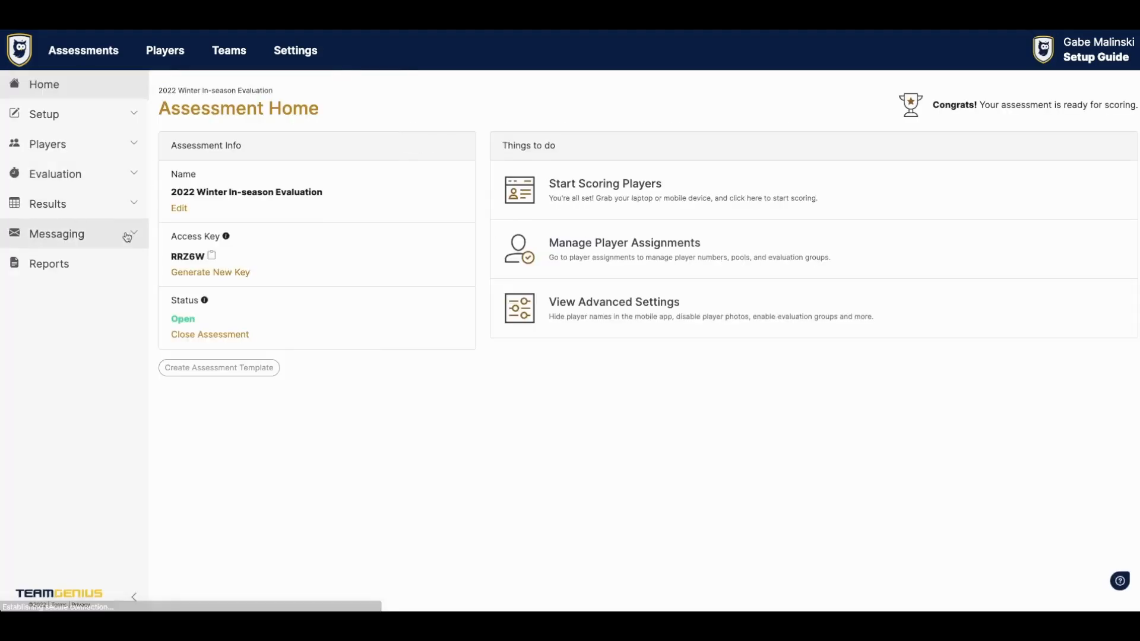
left_click(109, 208)
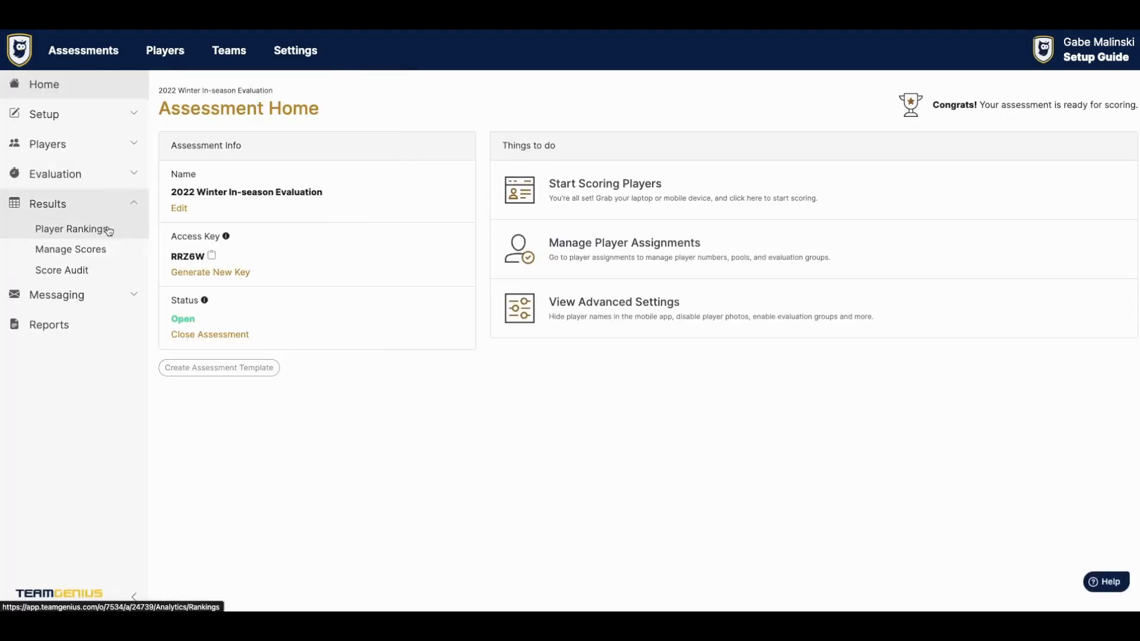
left_click(109, 231)
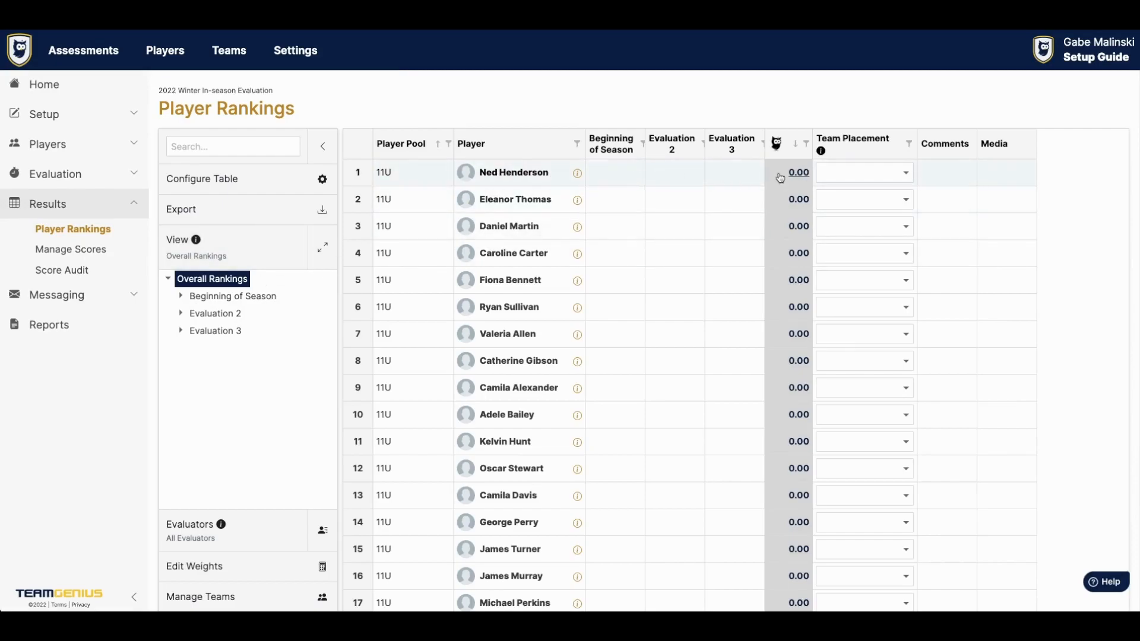
- Preview the second player's evaluation report with pool averages and evaluator-named comments, then close it
left_click(576, 203)
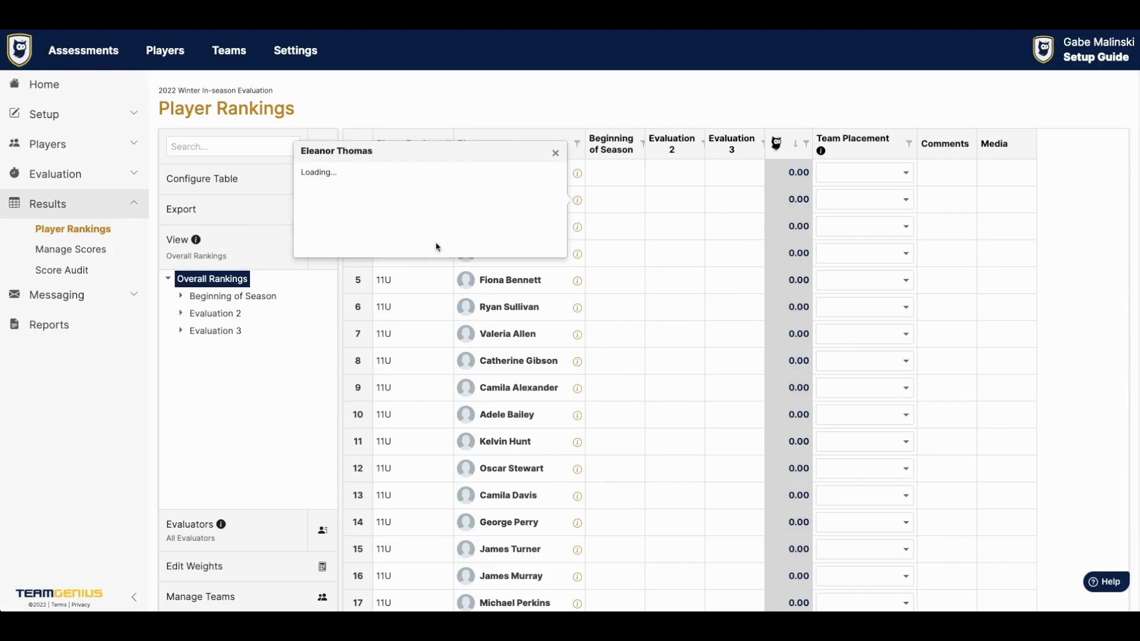
left_click(448, 263)
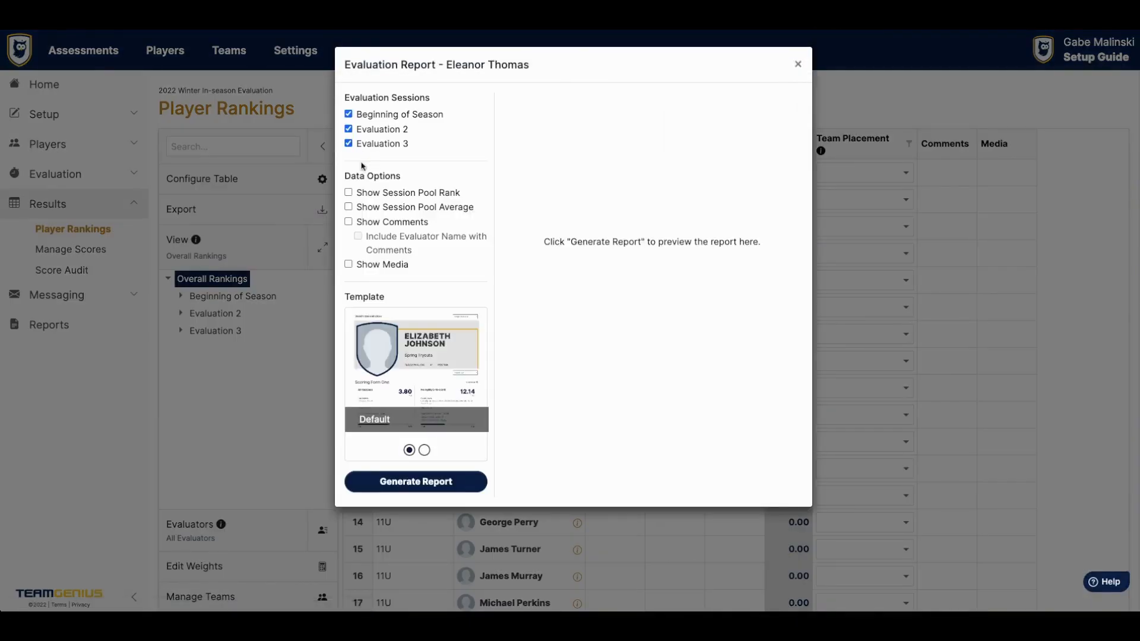
left_click(348, 206)
left_click(349, 221)
left_click(356, 236)
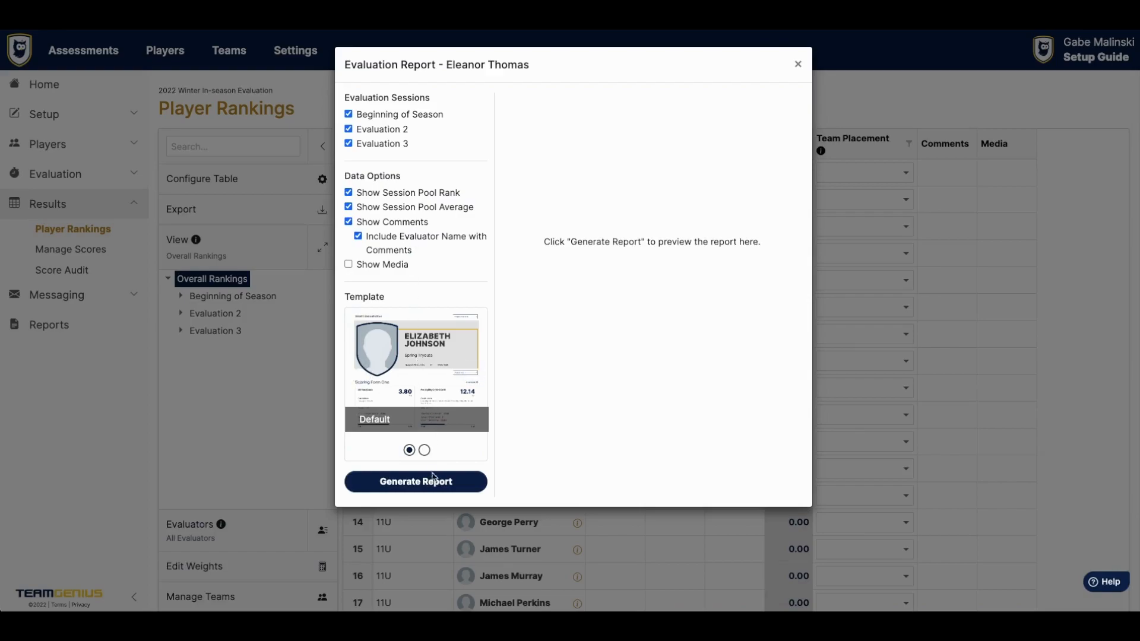
left_click(416, 482)
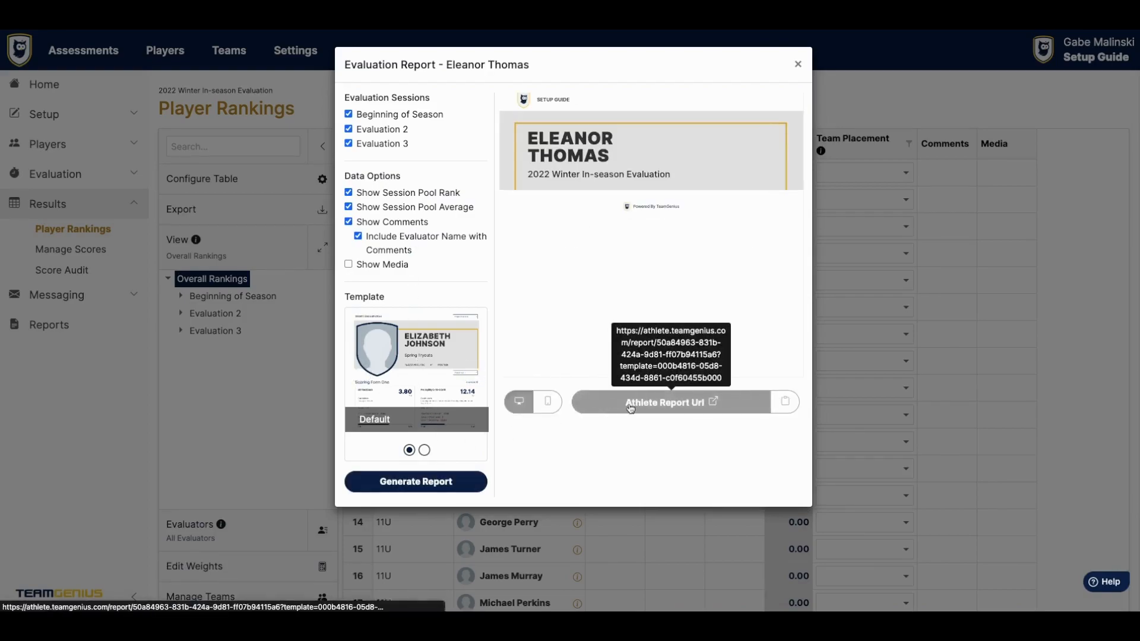
left_click(793, 69)
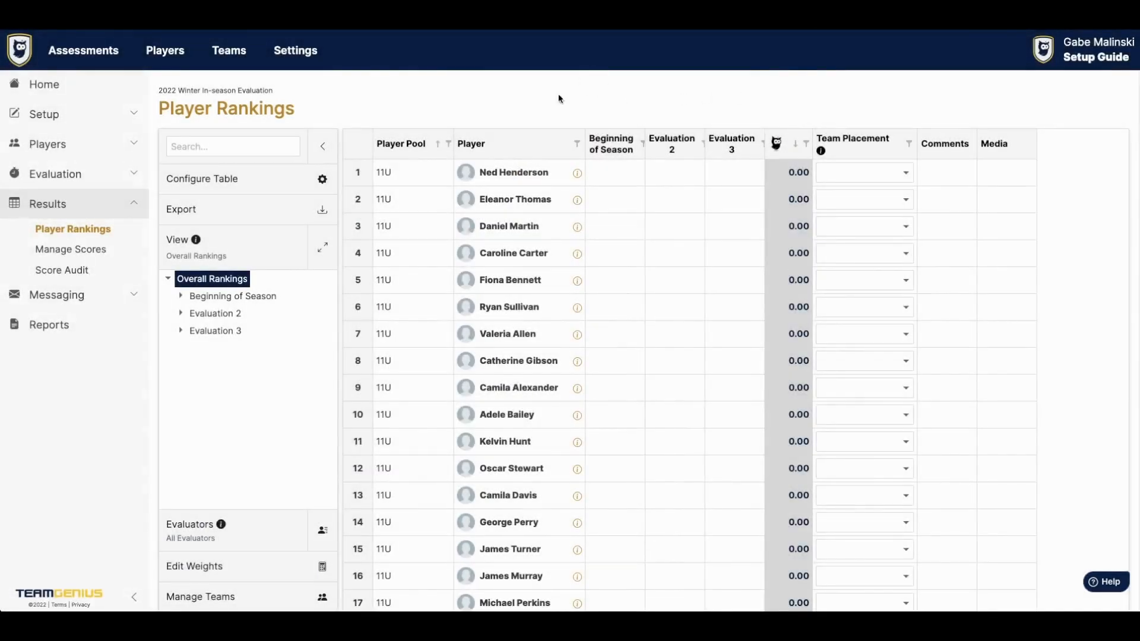
- On Send Emails, keep all player pools and select every player as a recipient
left_click(117, 295)
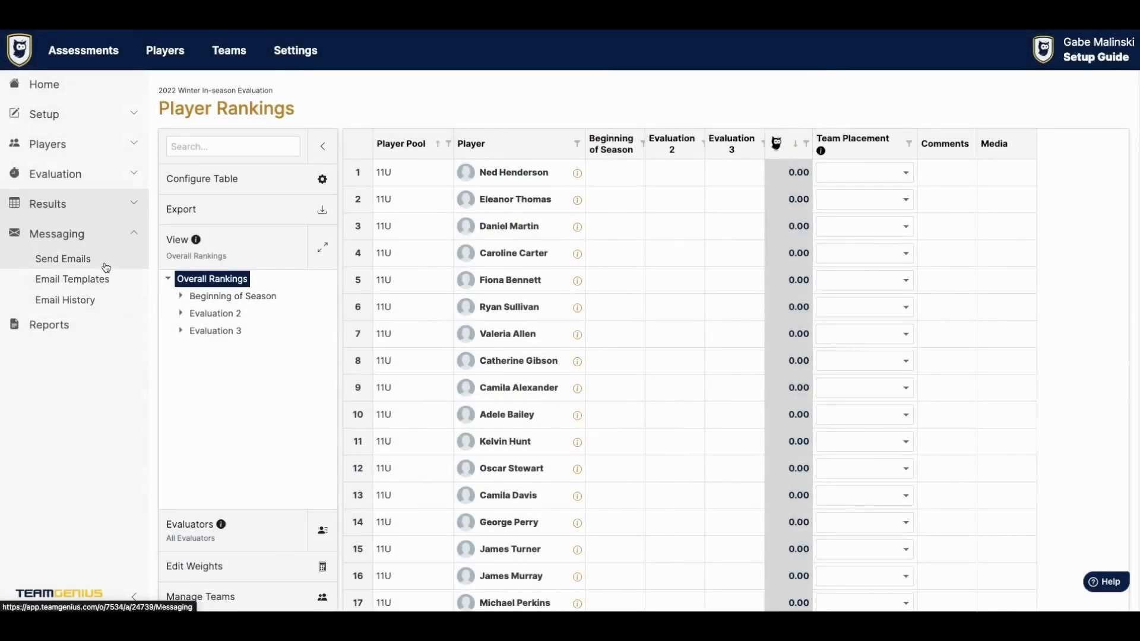
left_click(106, 268)
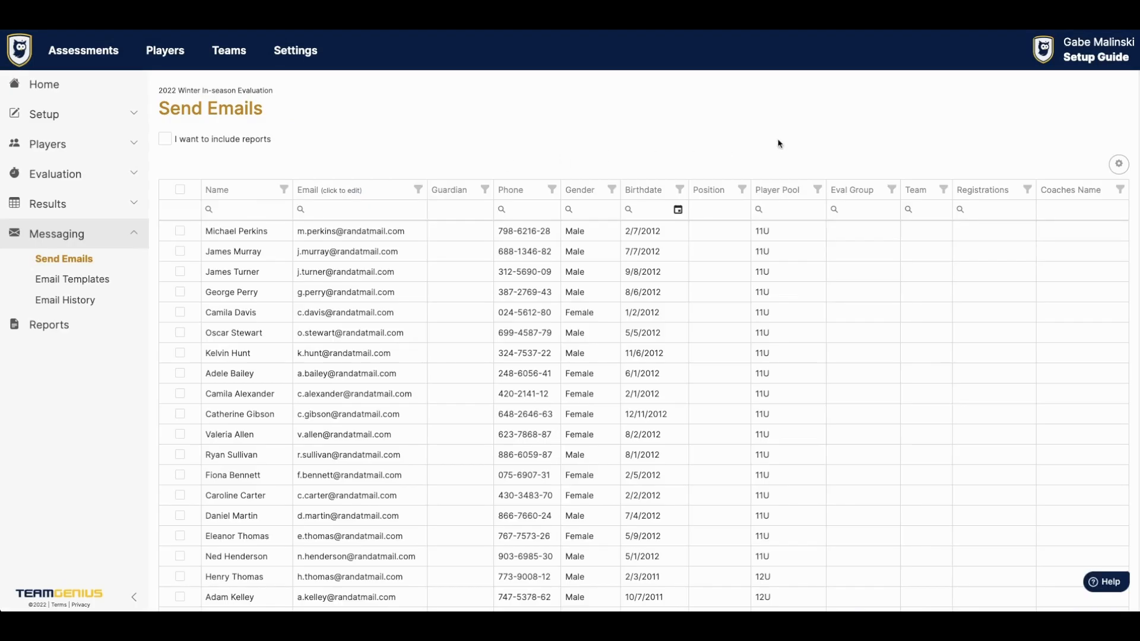
left_click(816, 190)
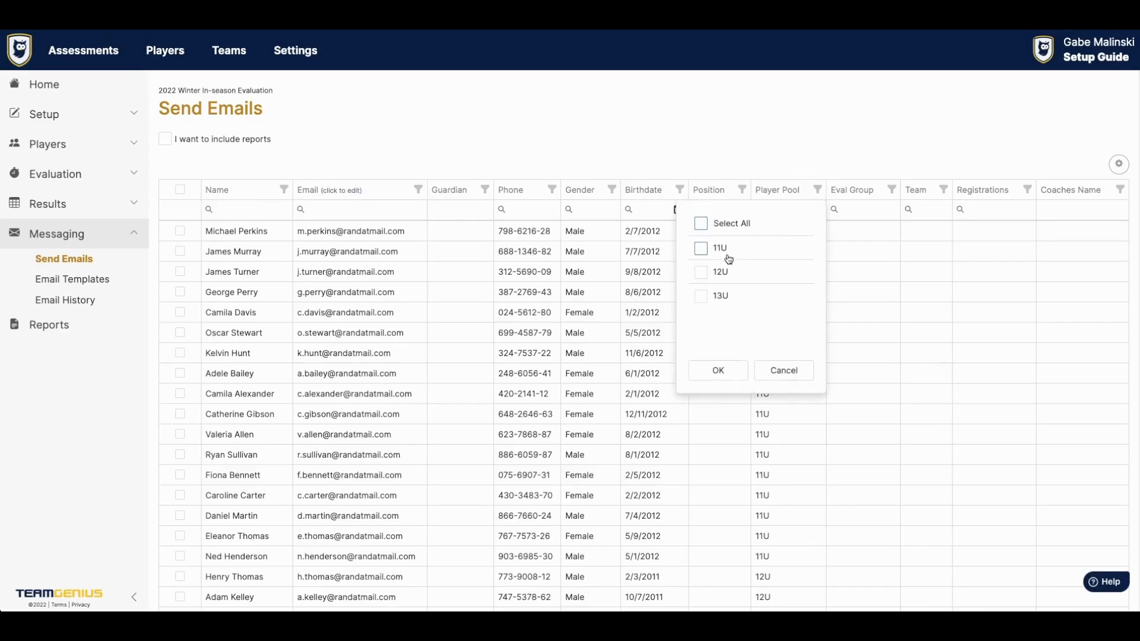
left_click(718, 370)
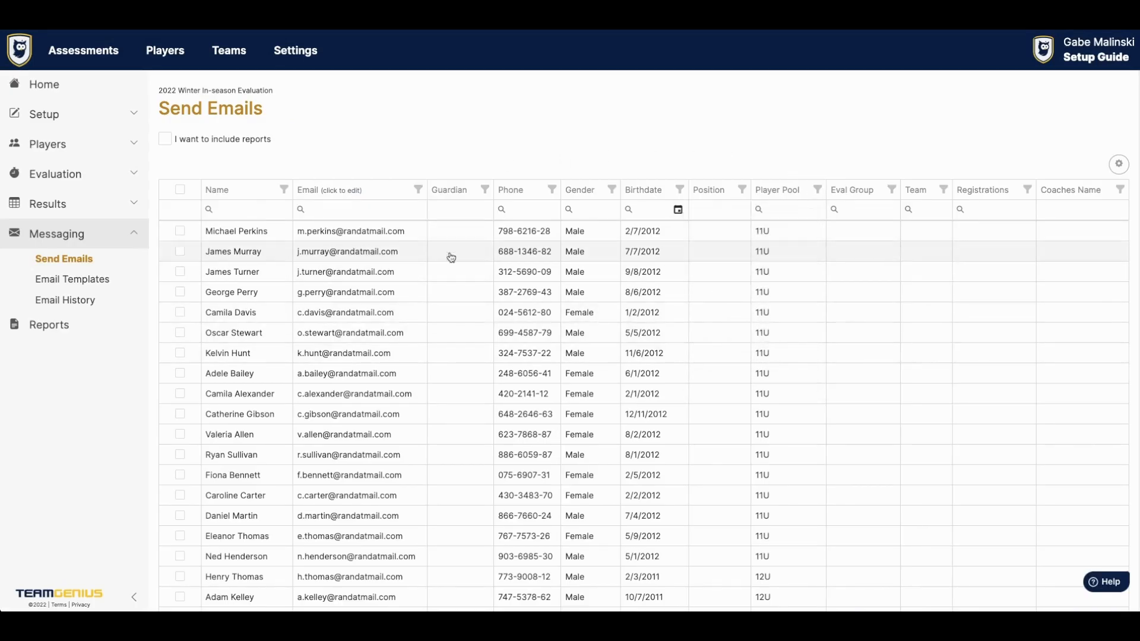
left_click(180, 190)
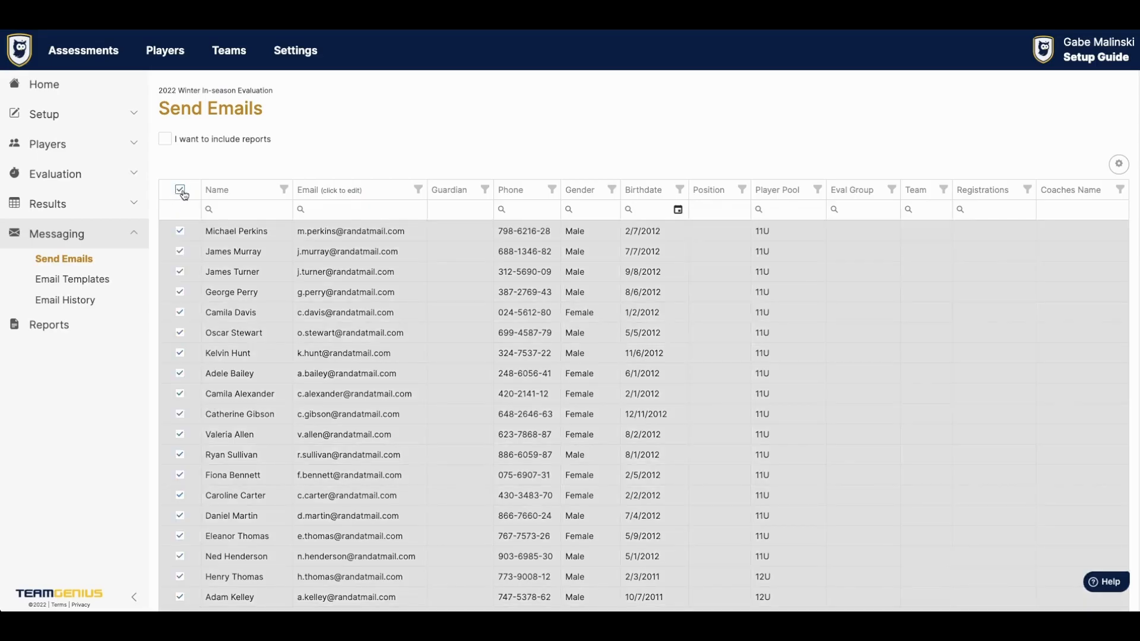
- Include Beginning of Season reports only, dropping Evaluation 2 and 3, and create the message
left_click(165, 140)
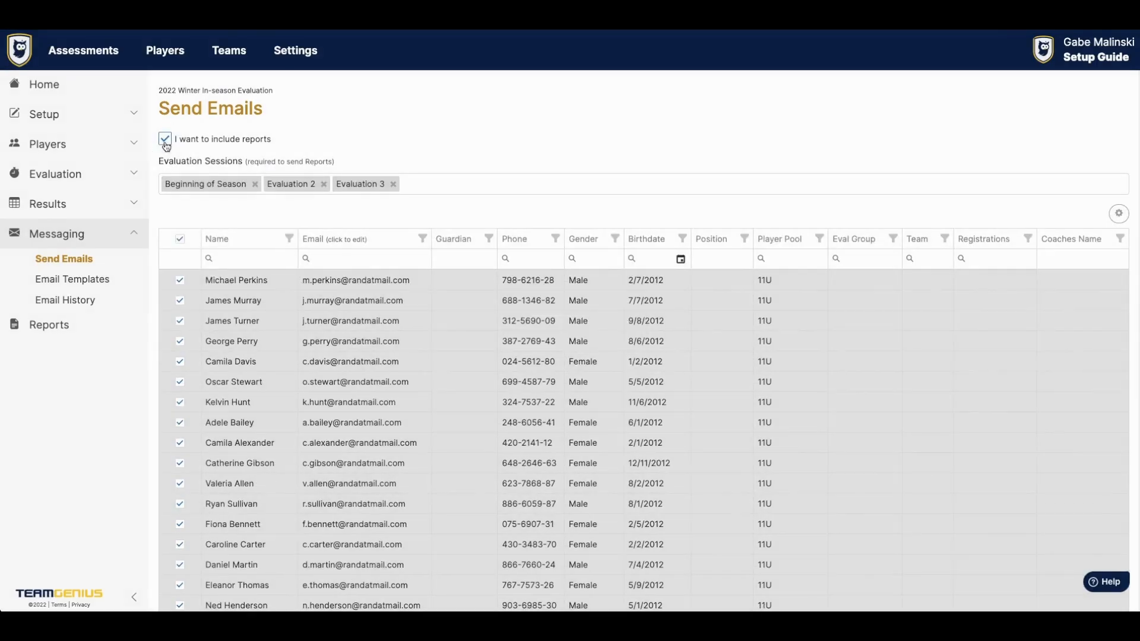
left_click(324, 184)
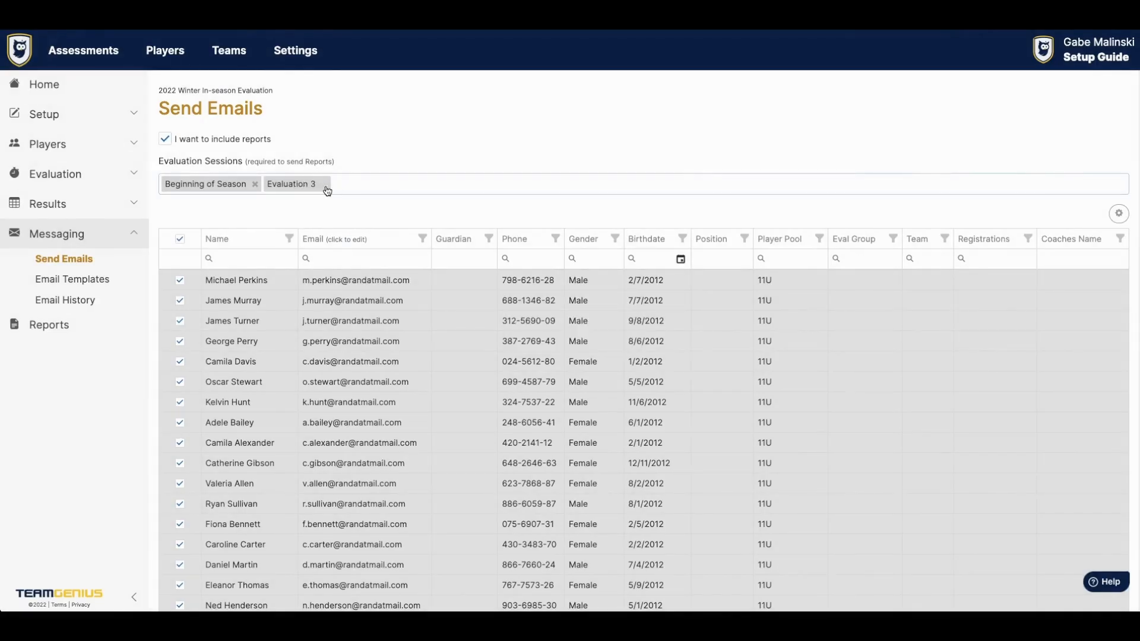
left_click(325, 185)
scroll(323, 205, "down", 4)
left_click(191, 554)
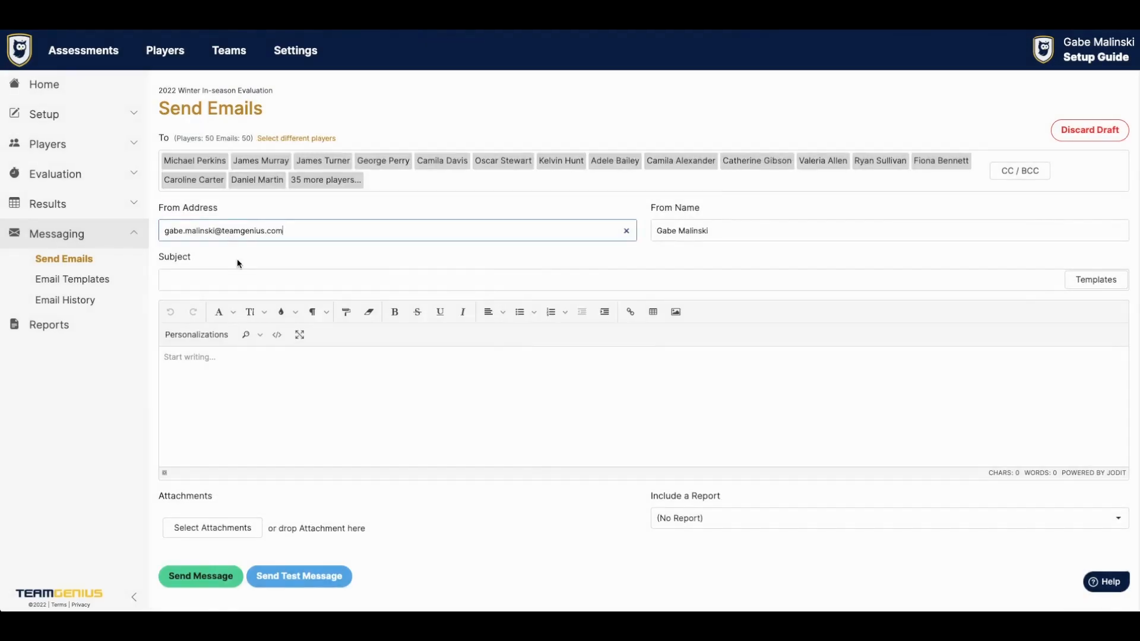
- Replace the email body with the Player Feedback template
left_click(1103, 280)
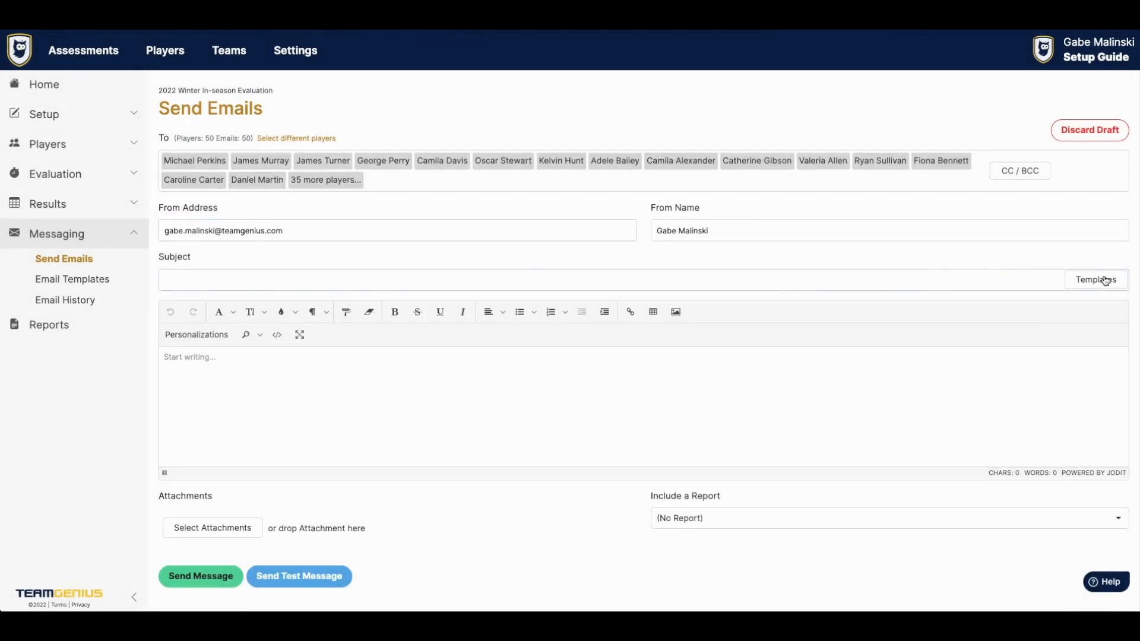
left_click(517, 226)
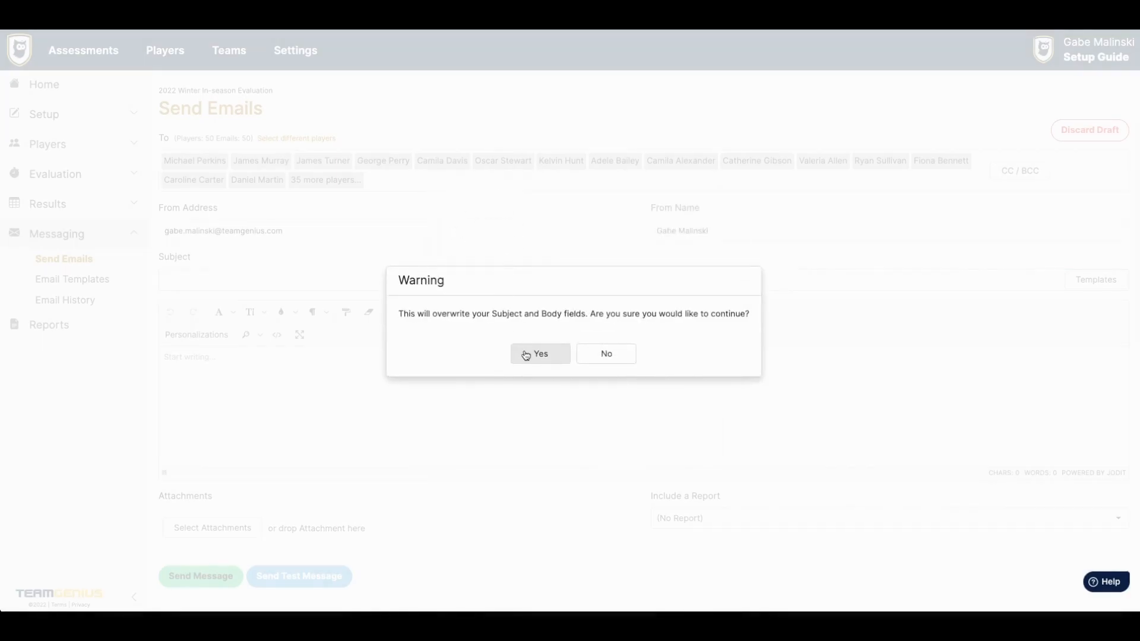
left_click(526, 355)
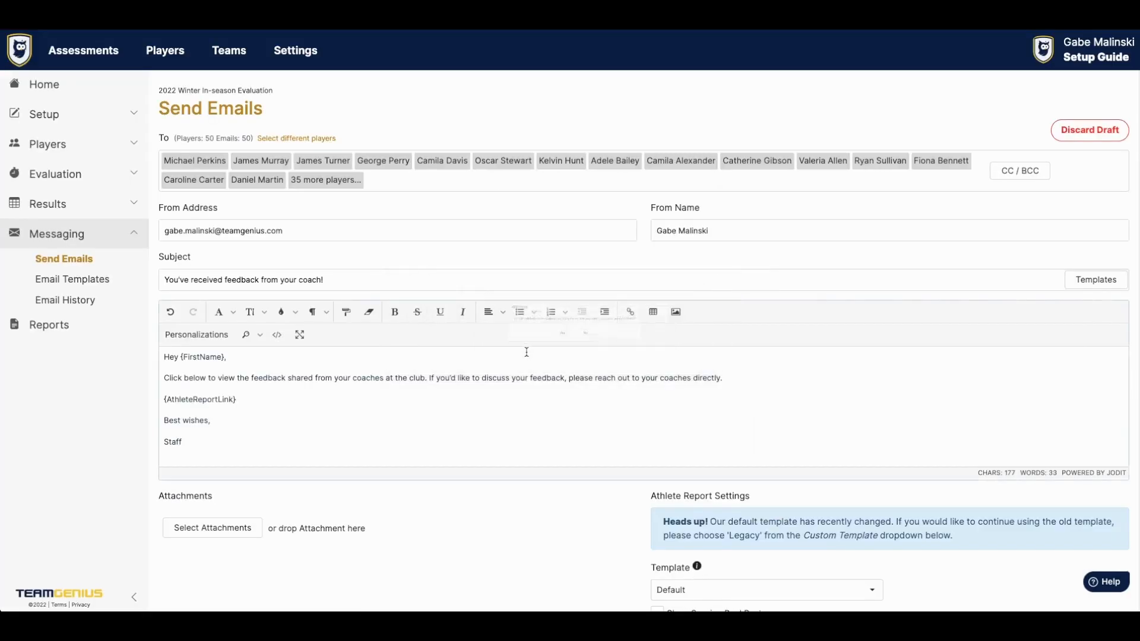
- Include session pool rank, pool average, comments and evaluator names in the attached reports
left_click(197, 335)
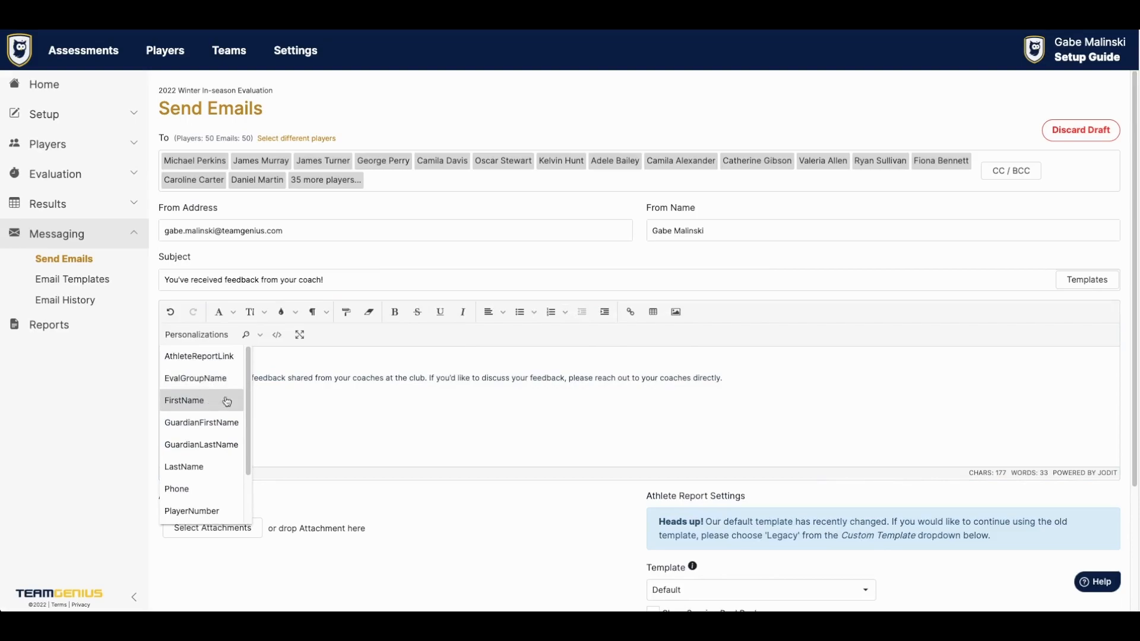
left_click(291, 378)
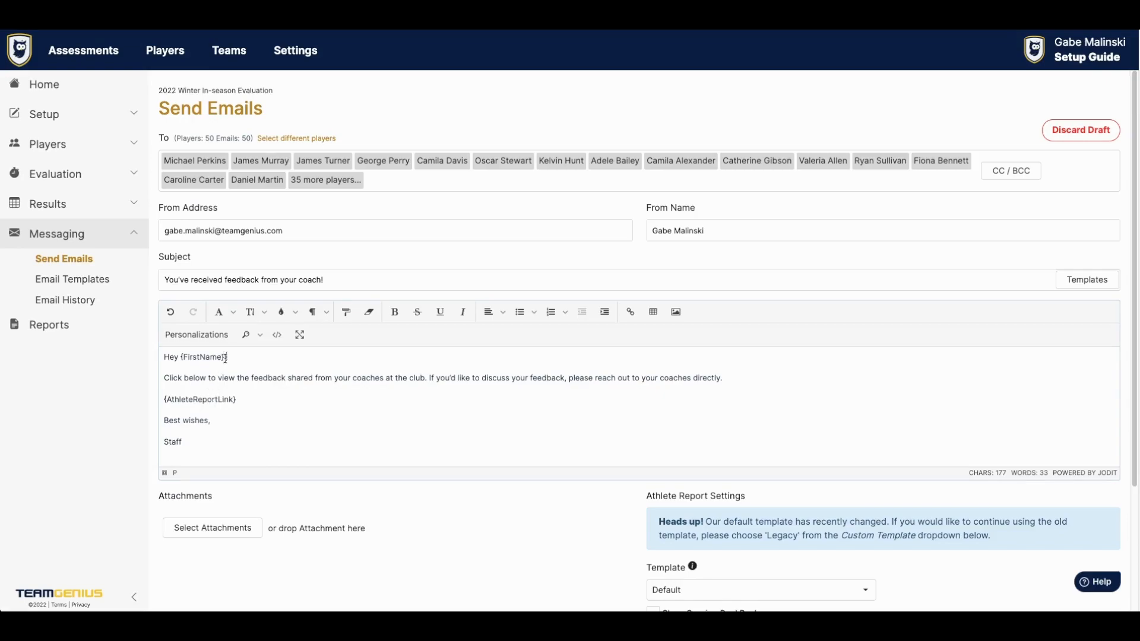
left_click(202, 335)
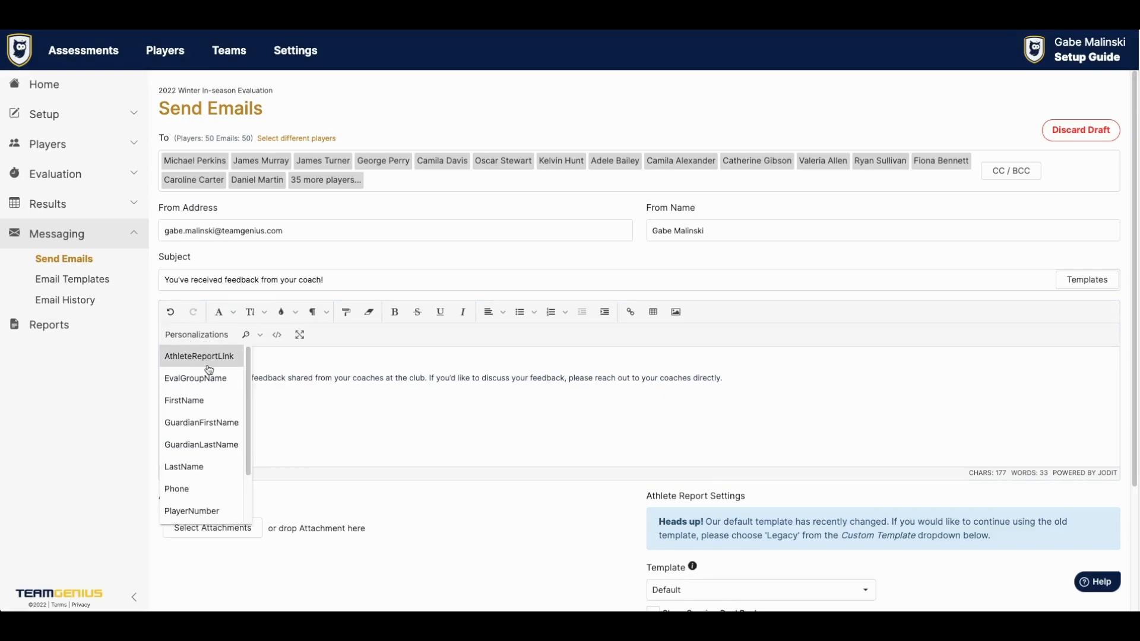
scroll(211, 419, "down", 2)
left_click(400, 206)
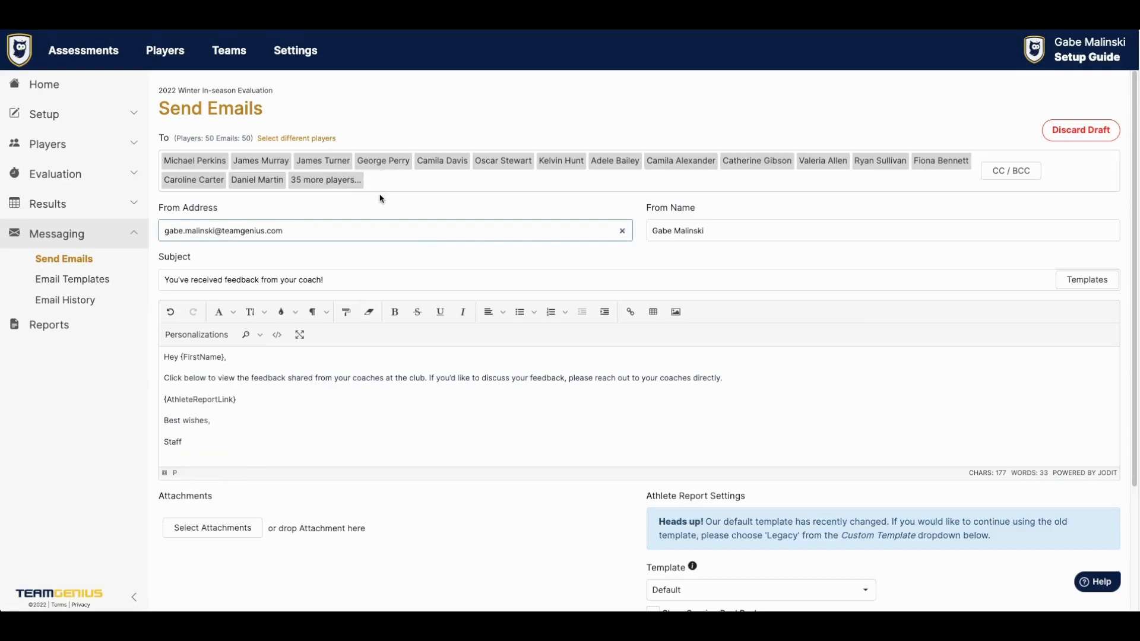
scroll(380, 198, "down", 3)
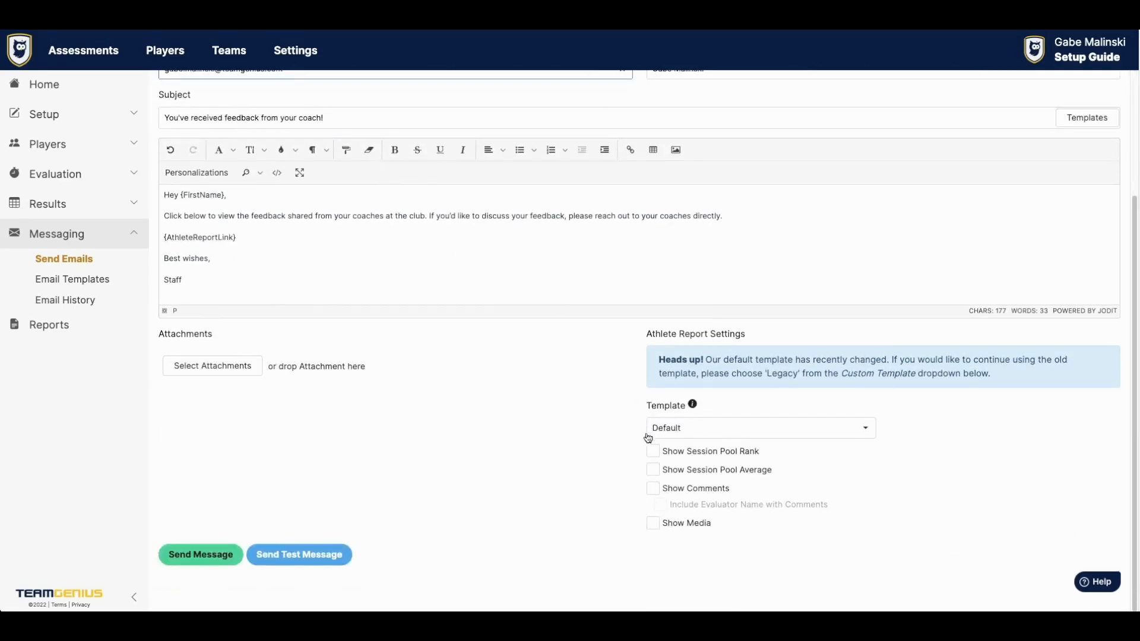
left_click(653, 453)
left_click(653, 470)
left_click(653, 488)
left_click(658, 505)
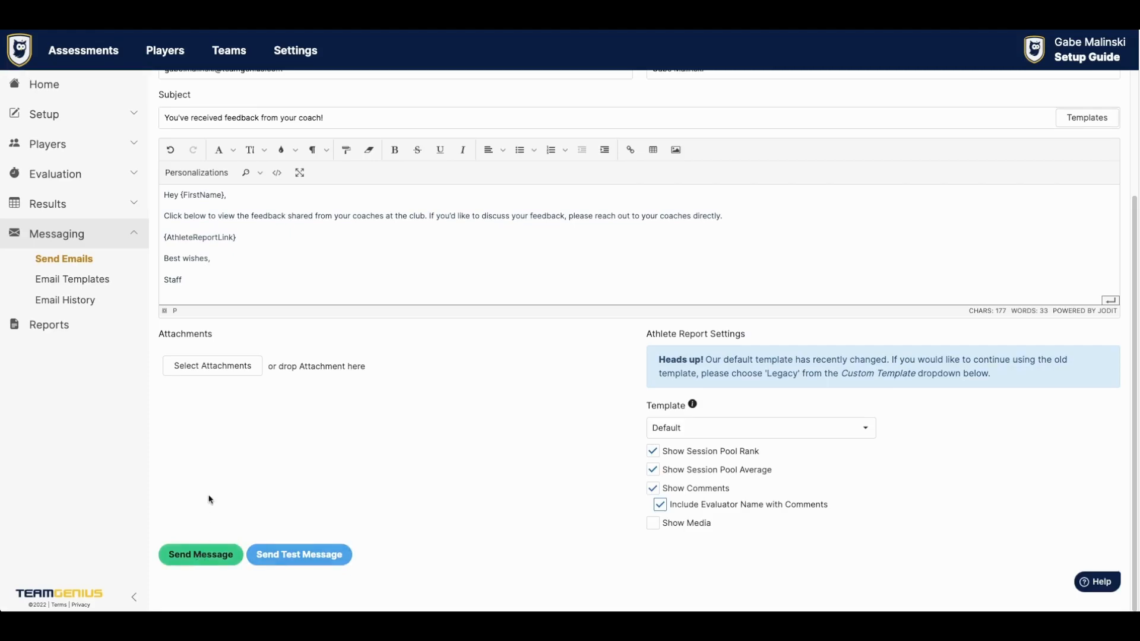
- Insert the AthleteReportLink field into the body, then visit Reports and return home
scroll(268, 422, "up", 3)
left_click(302, 231)
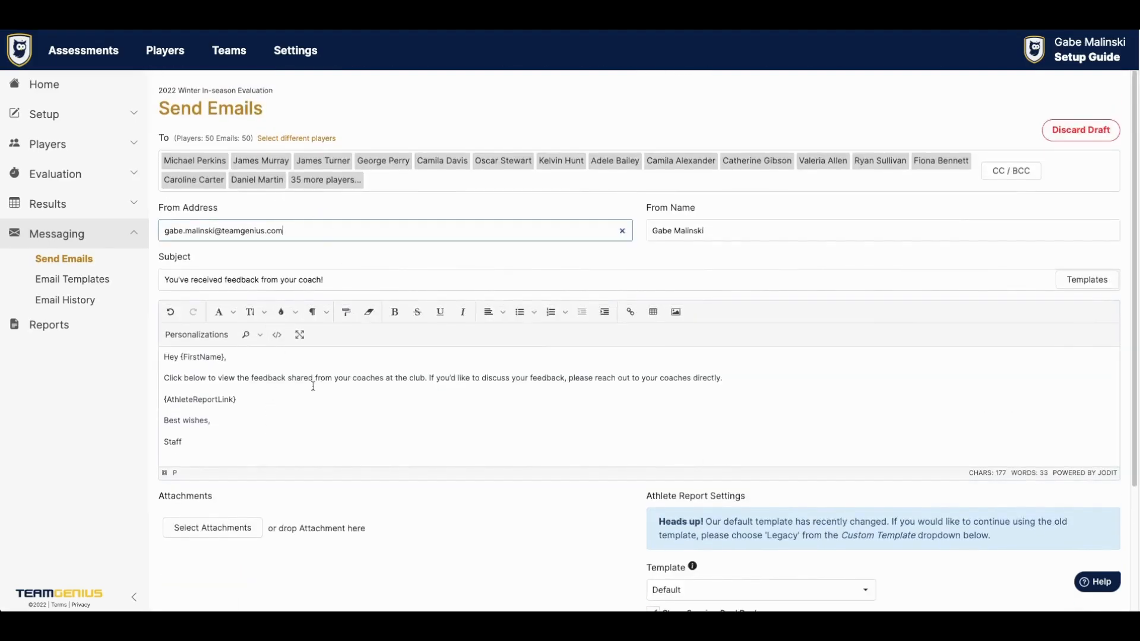
left_click(245, 399)
left_click(196, 334)
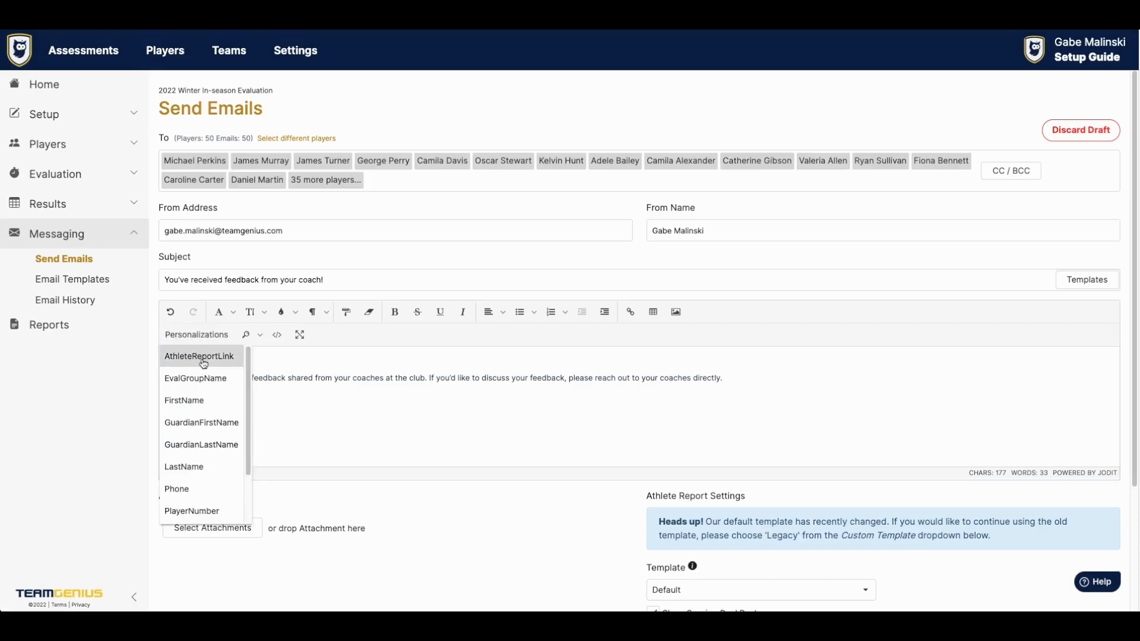
left_click(203, 357)
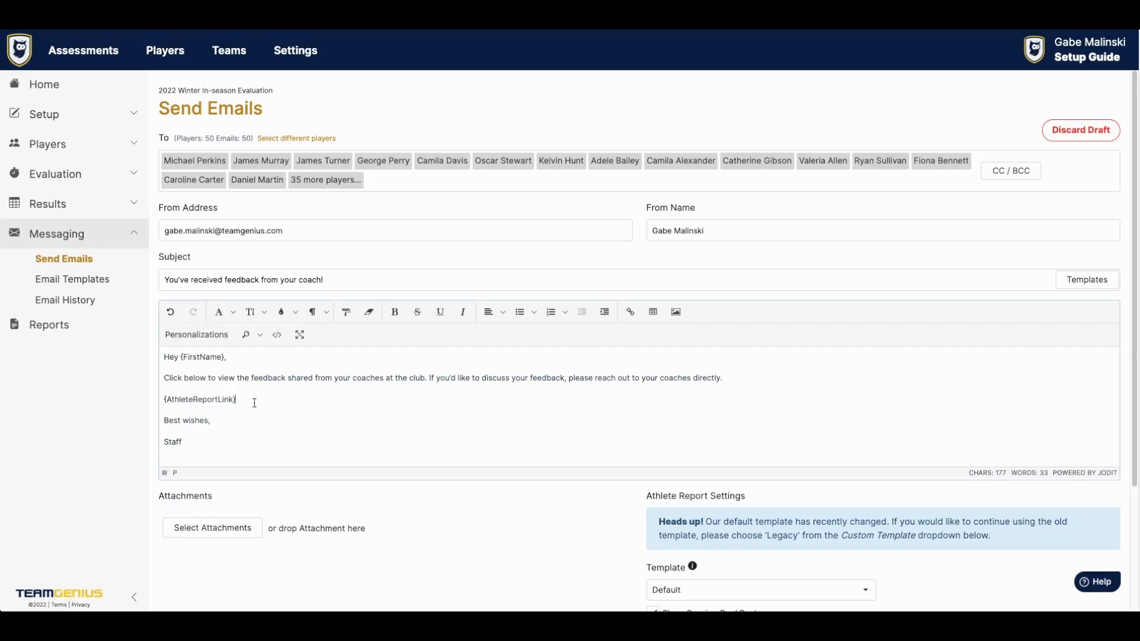
left_click(107, 325)
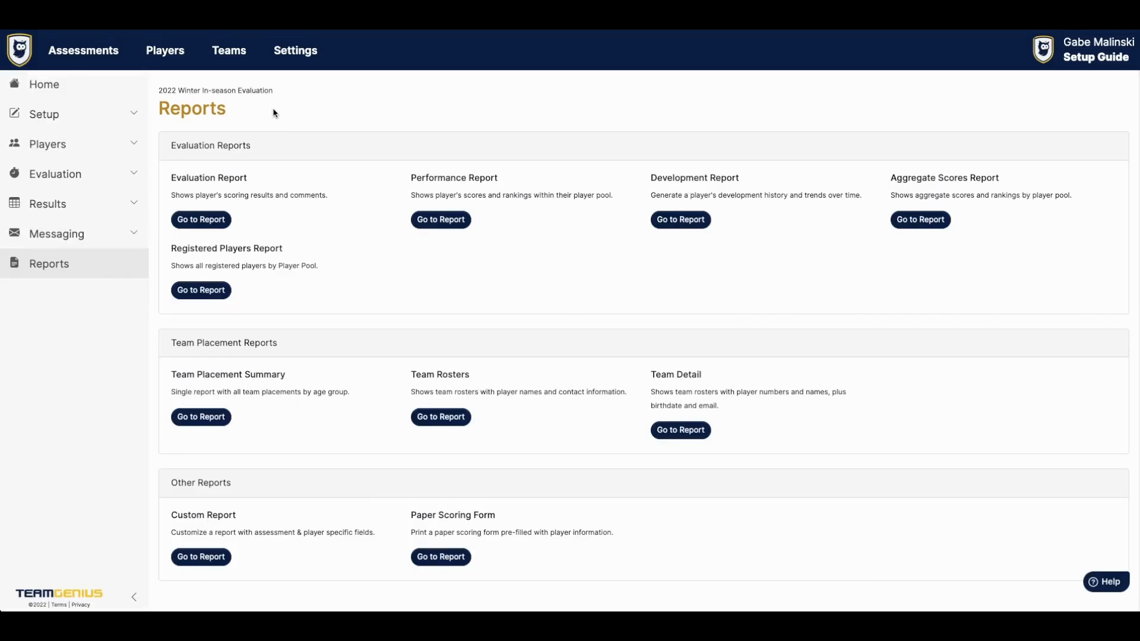
left_click(115, 89)
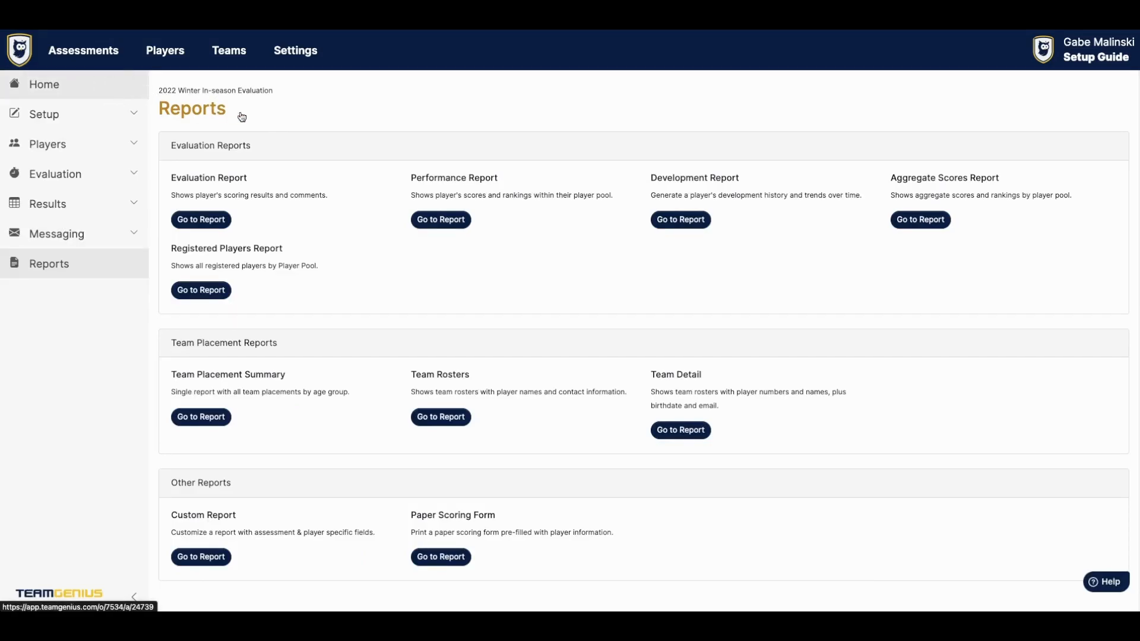